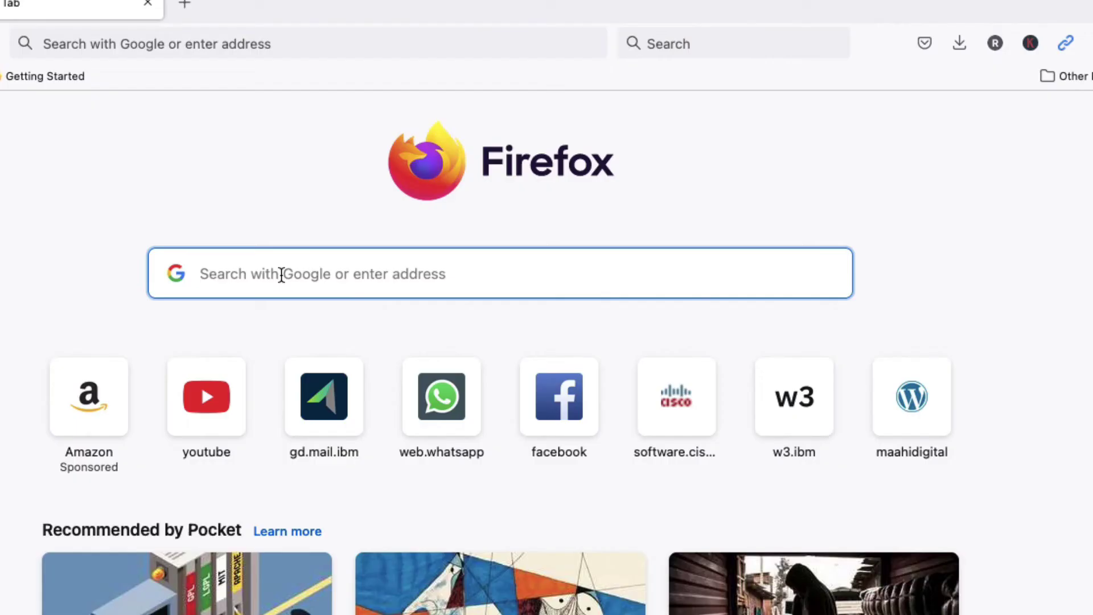
# Search 'google form' in Firefox and reach Forms home via the Google Workspace Forms page
pyautogui.write('googl')
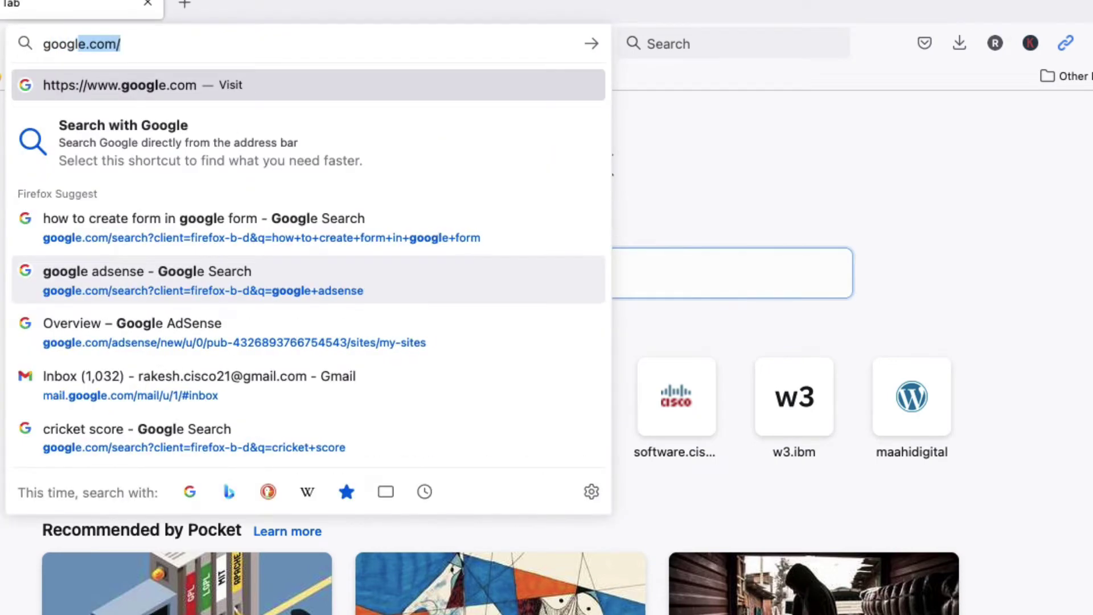
pyautogui.write('e form')
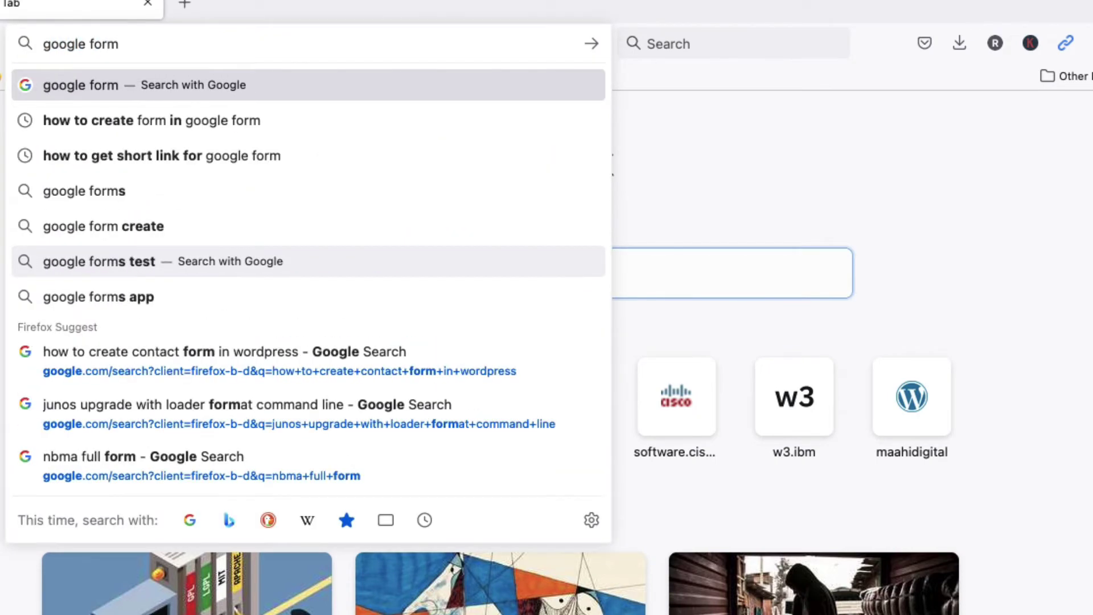
pyautogui.press('Return')
pyautogui.scroll(-1, 219, 442)
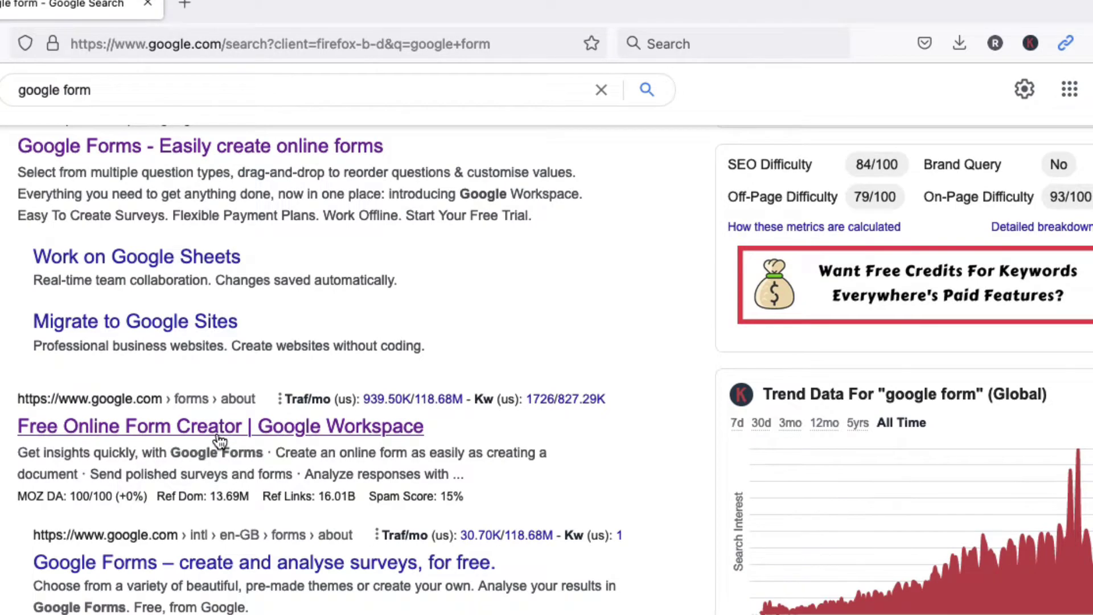
pyautogui.click(219, 441)
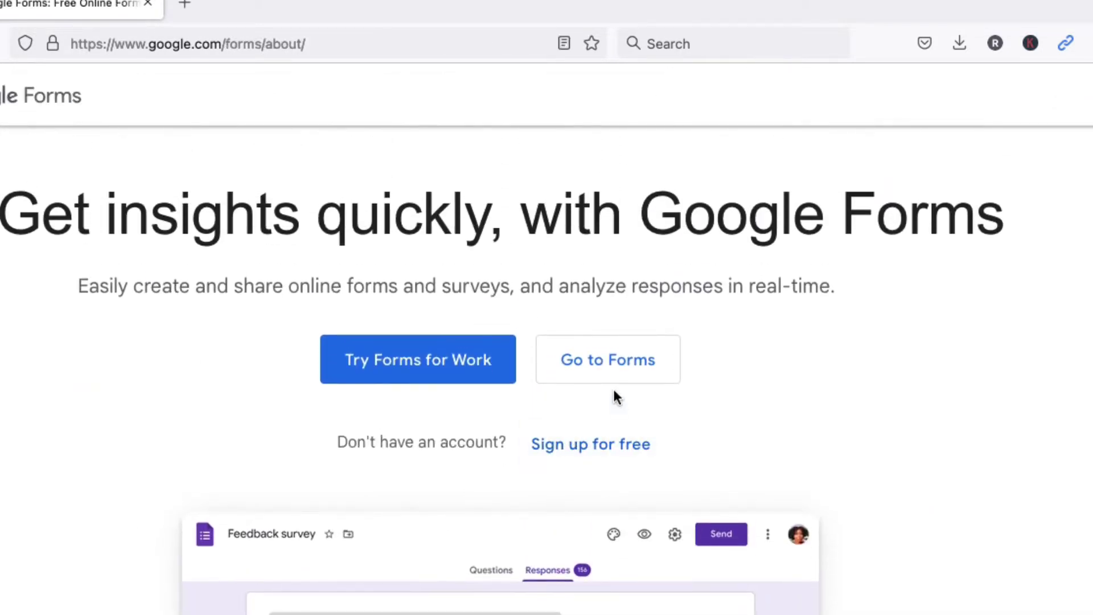
pyautogui.click(605, 367)
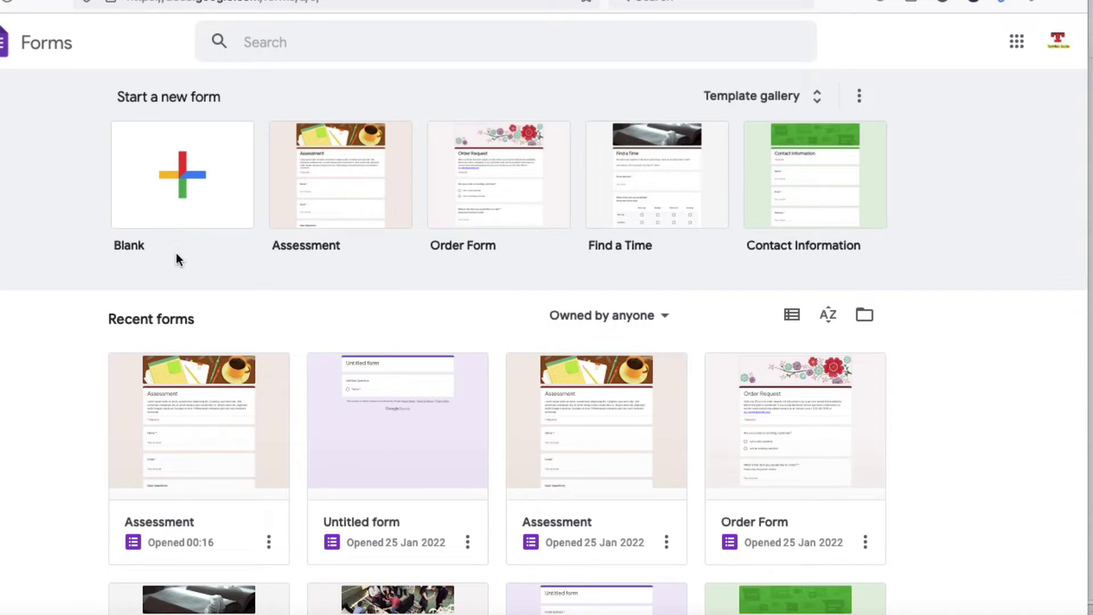
# Start a blank form, rename it 'Technet Guide' and describe it as 'Technet Guide channel review'
pyautogui.click(183, 198)
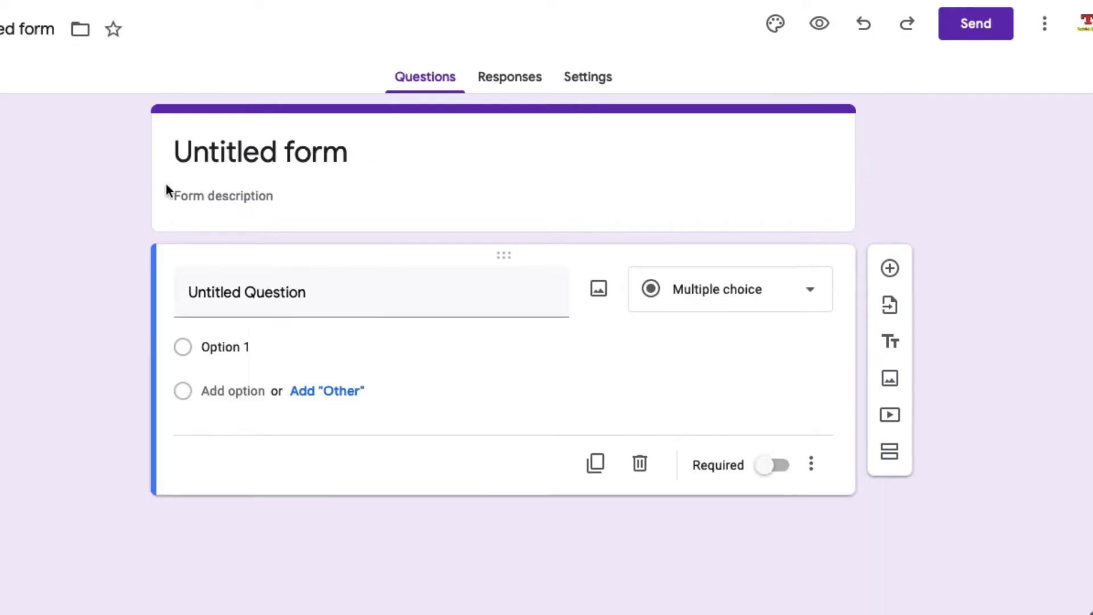
pyautogui.click(284, 163)
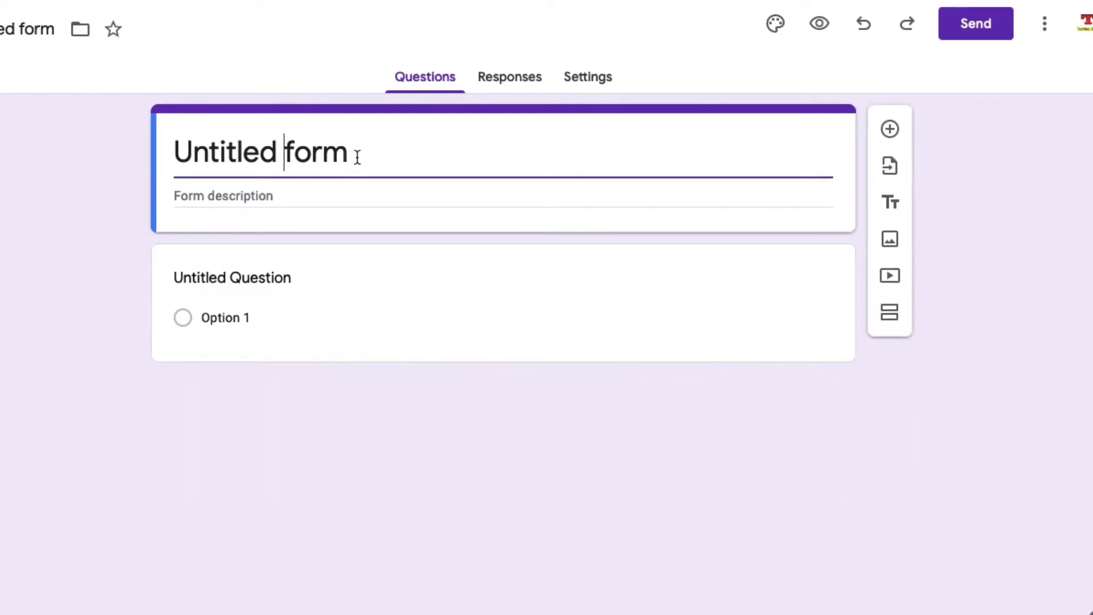
pyautogui.moveTo(356, 159); pyautogui.dragTo(156, 128)
pyautogui.write('Technet Guide')
pyautogui.press('Tab')
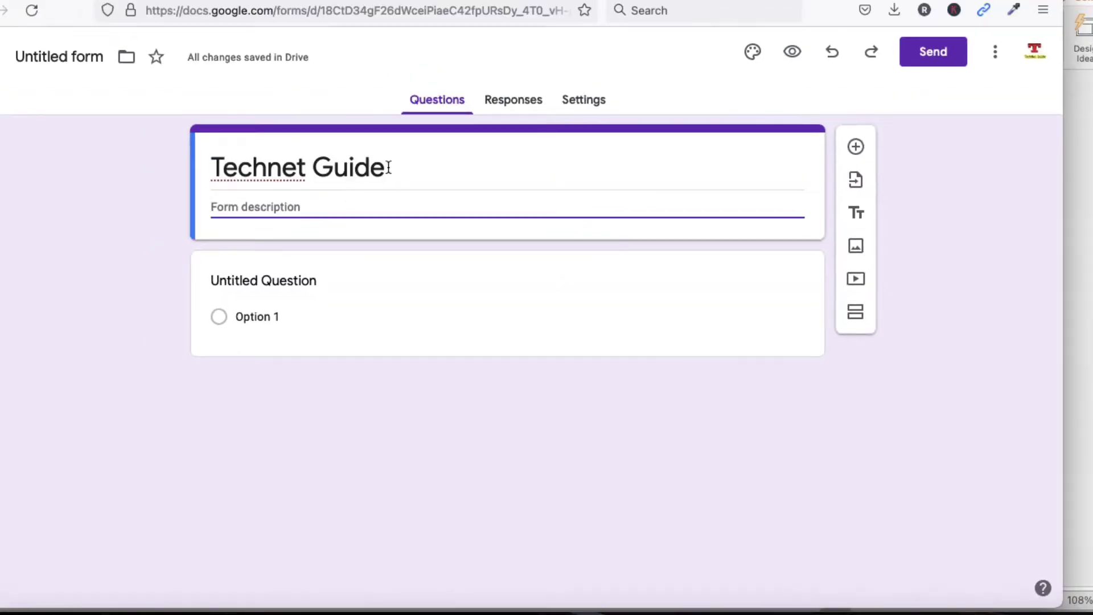
pyautogui.moveTo(390, 167); pyautogui.dragTo(200, 137)
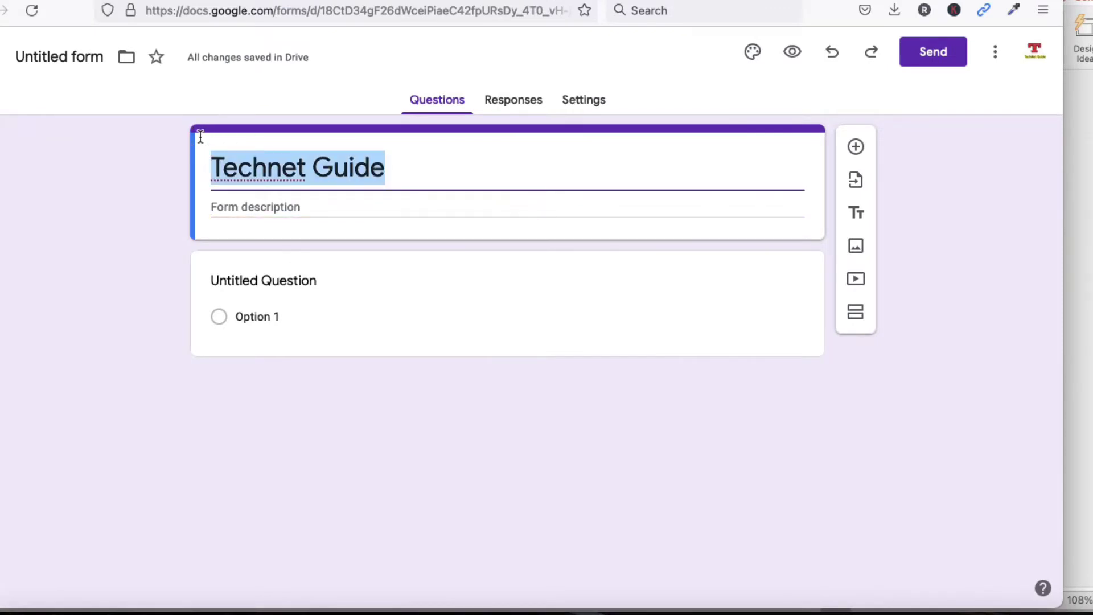
pyautogui.press('Tab')
pyautogui.write('Technet ')
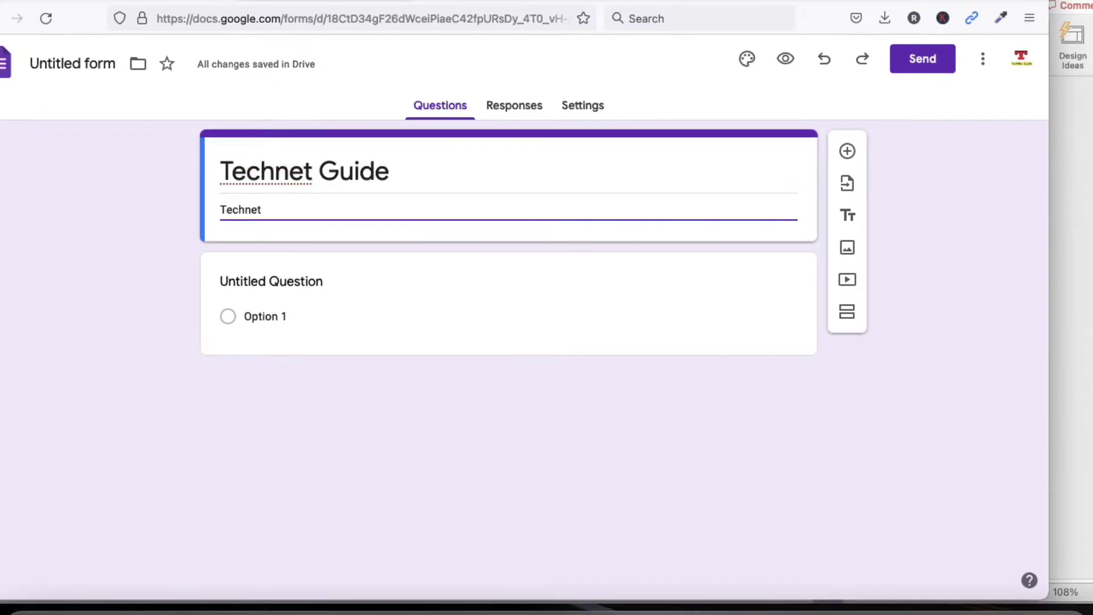
pyautogui.write('Guide channel review')
pyautogui.click(404, 293)
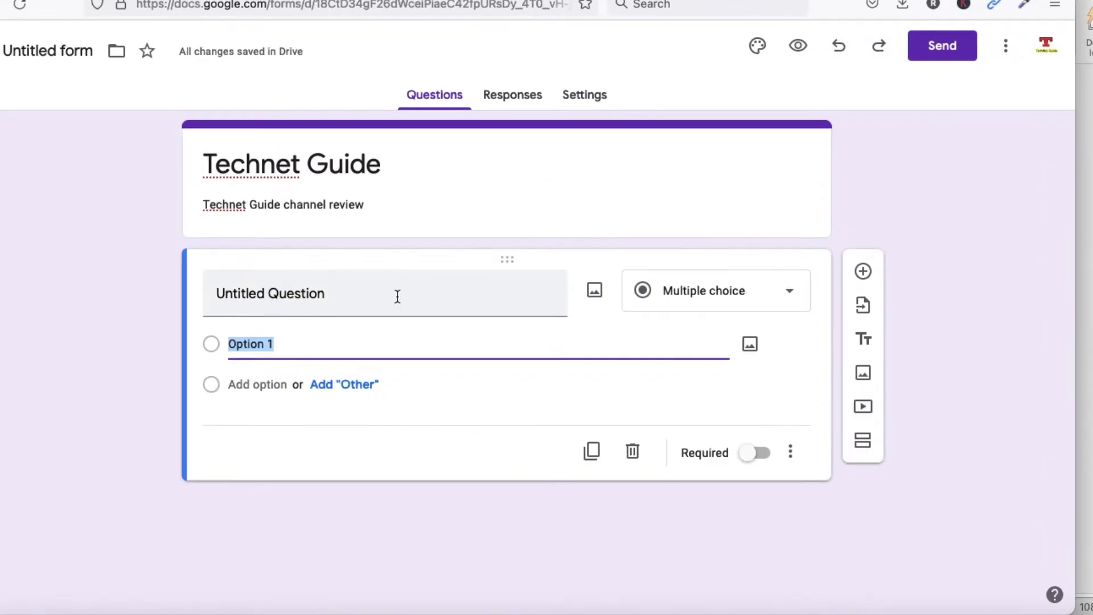
# Turn the first question into a required Short answer question titled 'Name'
pyautogui.click(397, 296)
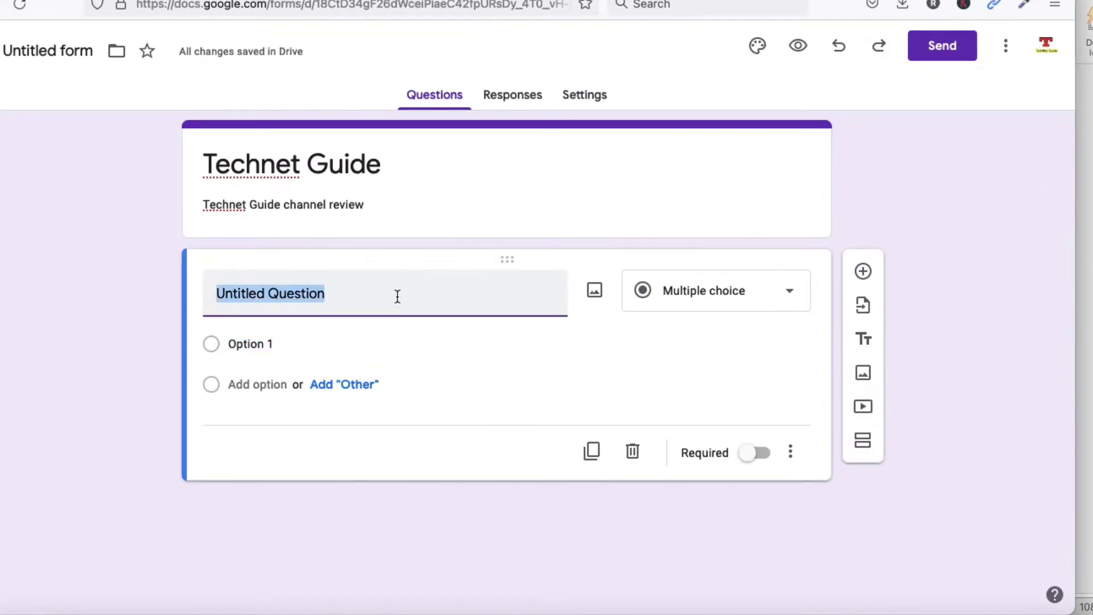
pyautogui.click(722, 298)
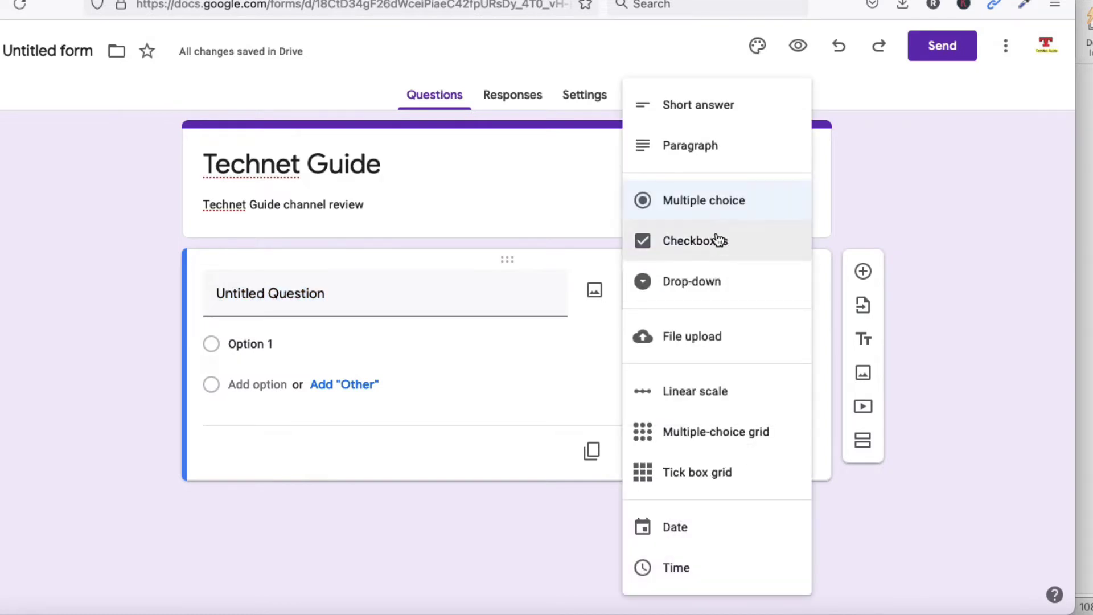
pyautogui.click(696, 108)
pyautogui.click(306, 293)
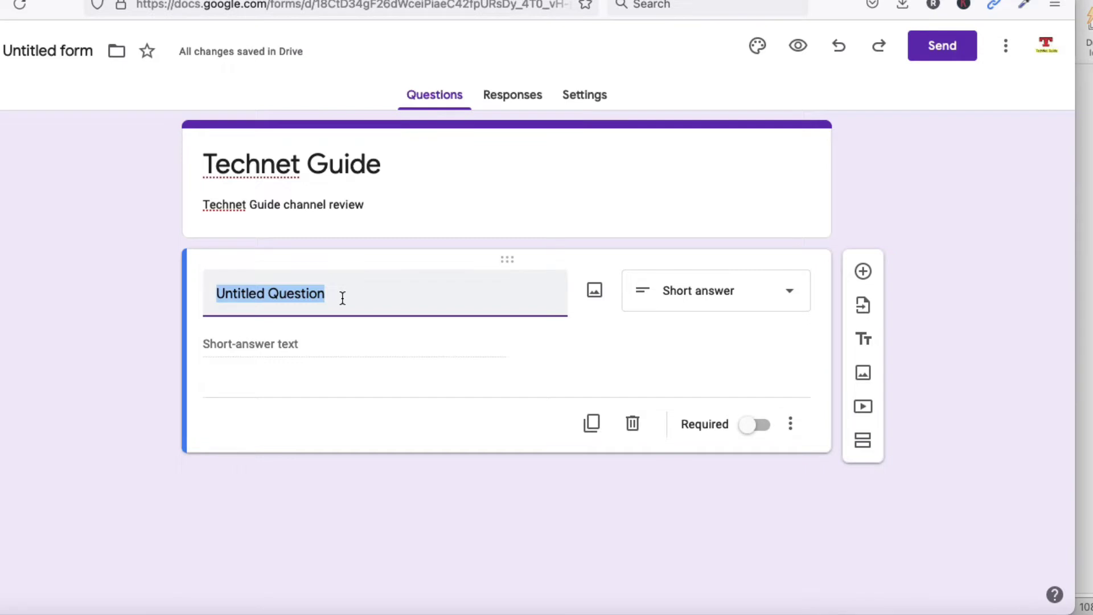
pyautogui.write('Name')
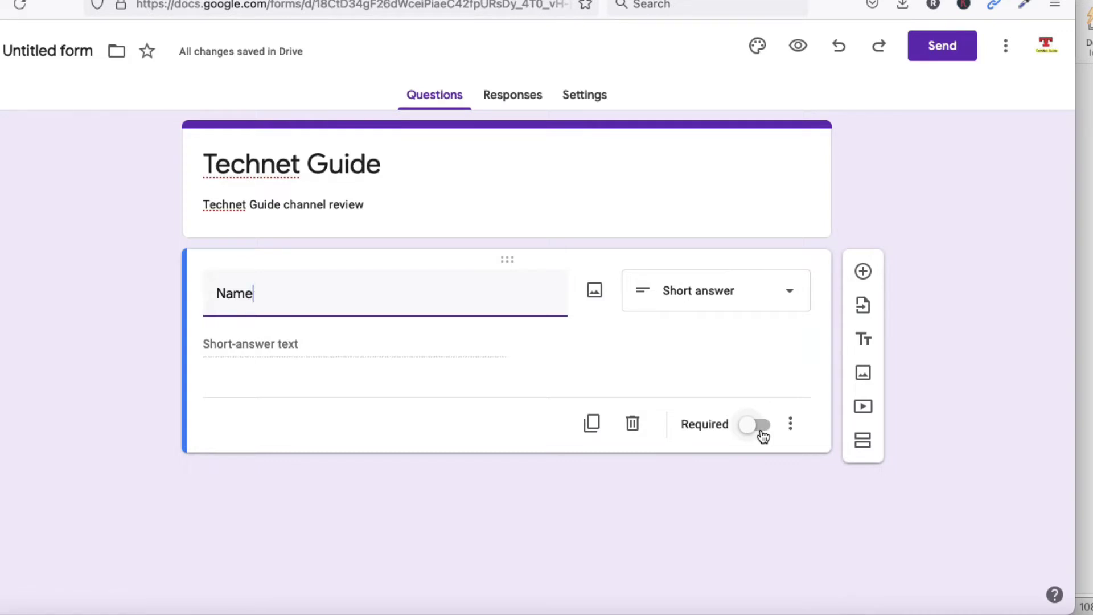
pyautogui.click(762, 434)
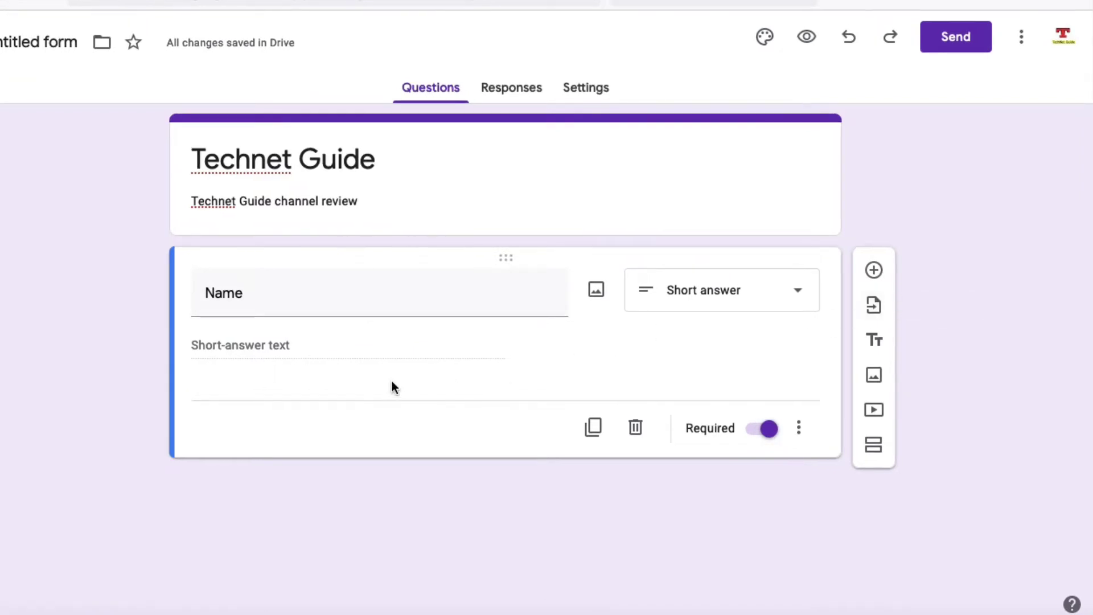
# Add a required question titled 'Email' below Name
pyautogui.click(874, 271)
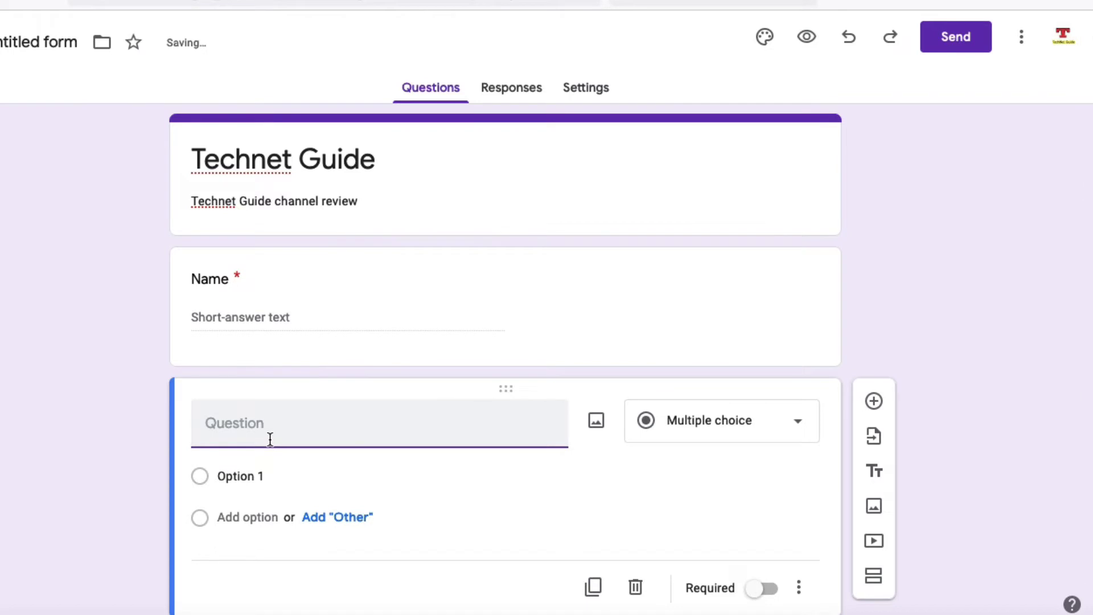
pyautogui.write('Email')
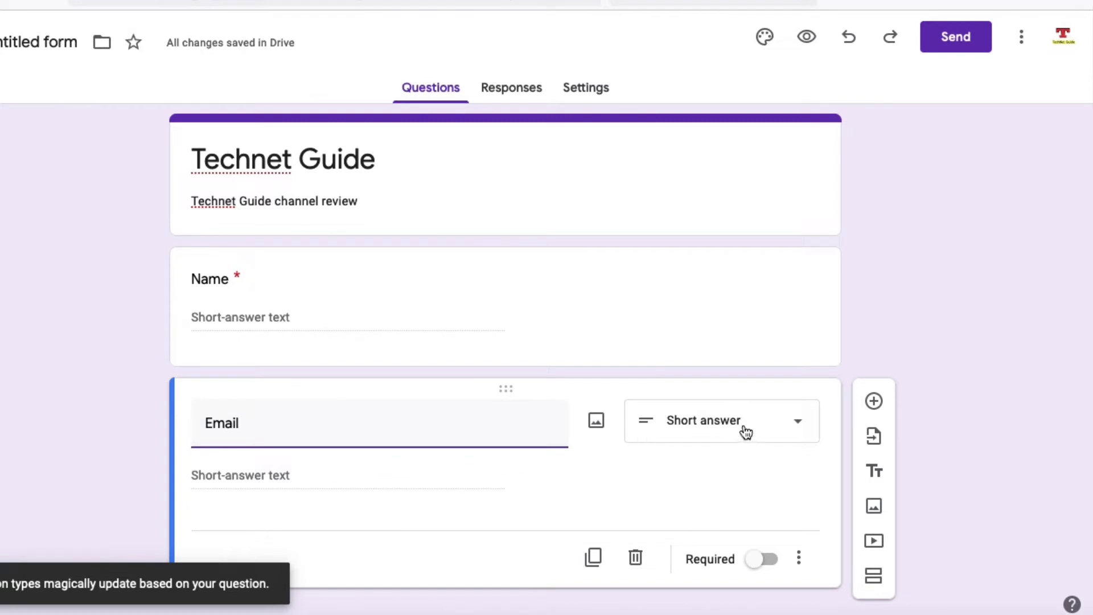
pyautogui.scroll(-1, 616, 465)
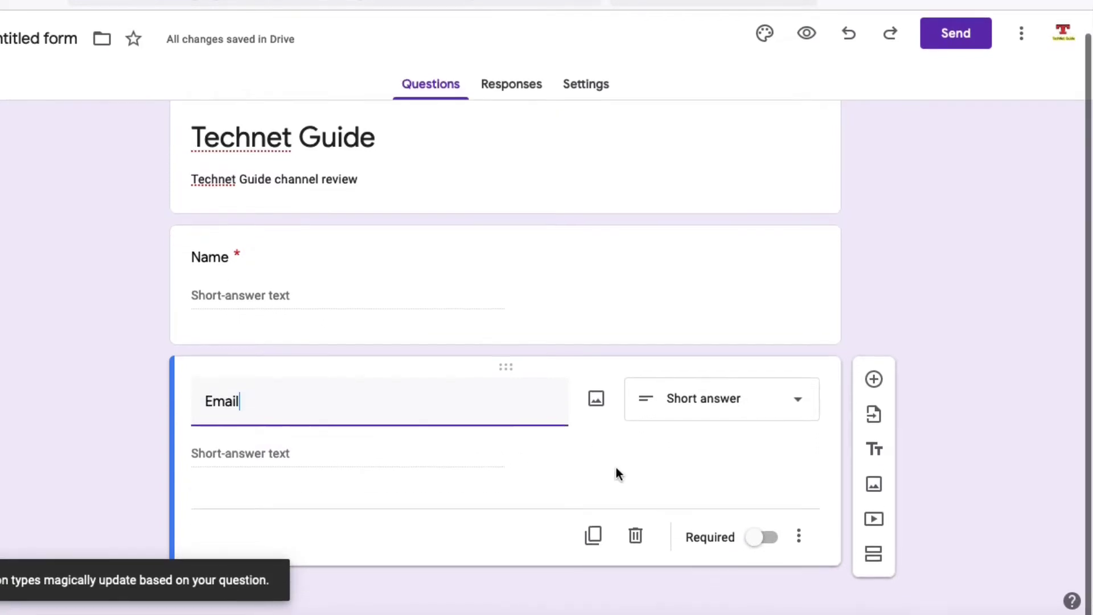
pyautogui.click(766, 540)
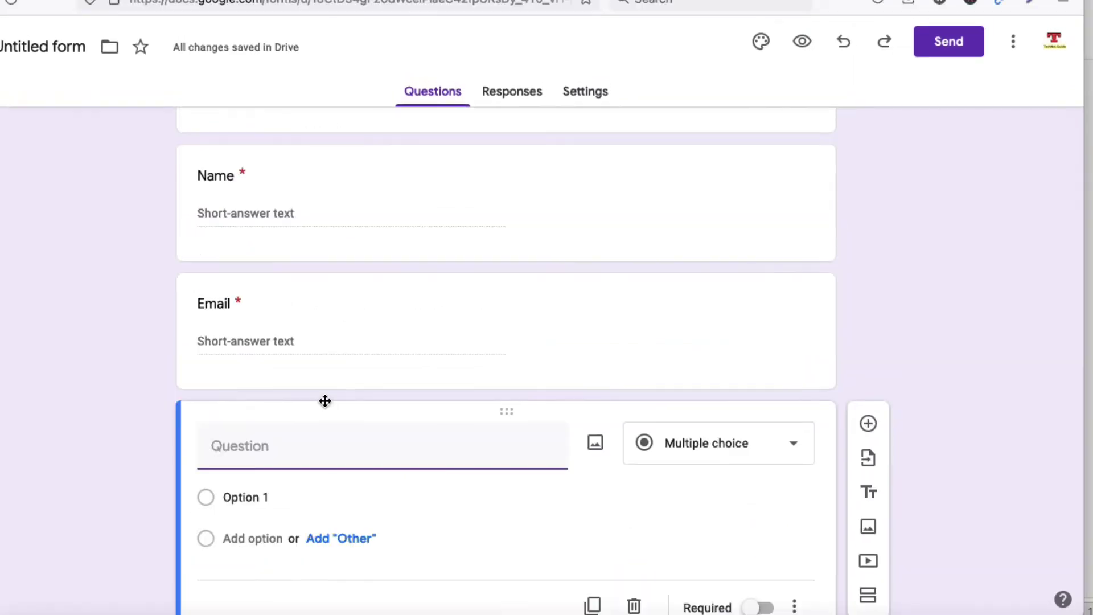
# Title the multiple-choice question 'This is the best Tech tutorial Youtube channel'
pyautogui.write('I')
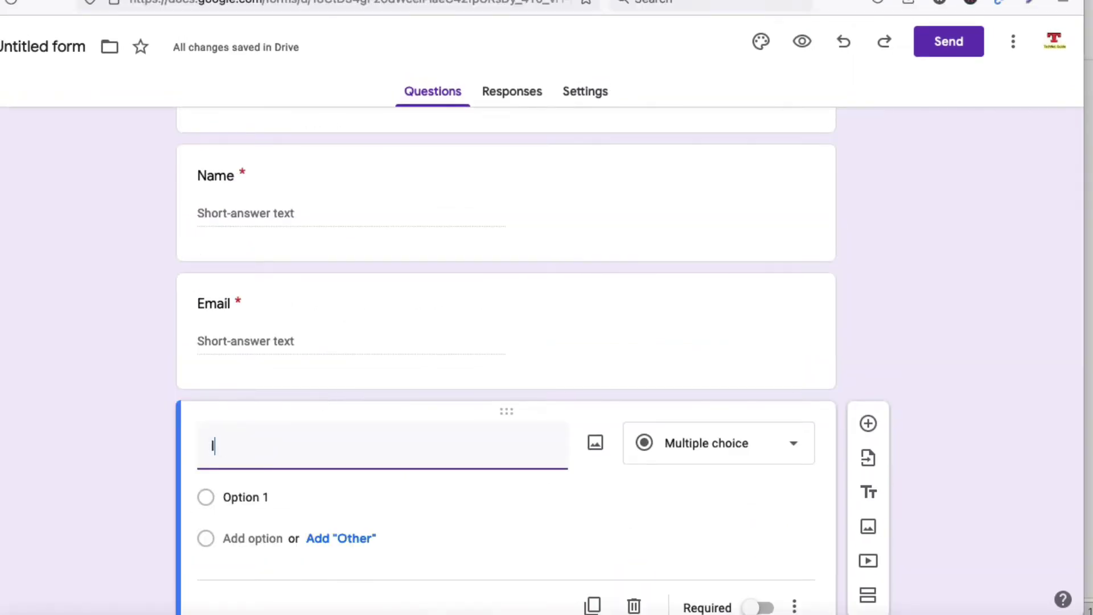
pyautogui.write('his is ')
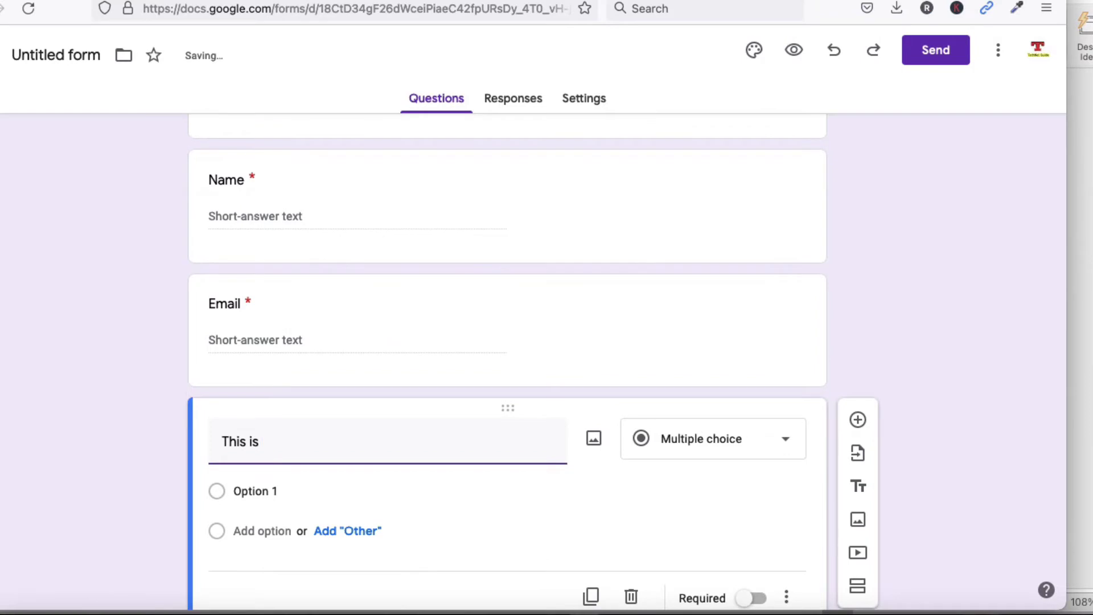
pyautogui.write('the best chan')
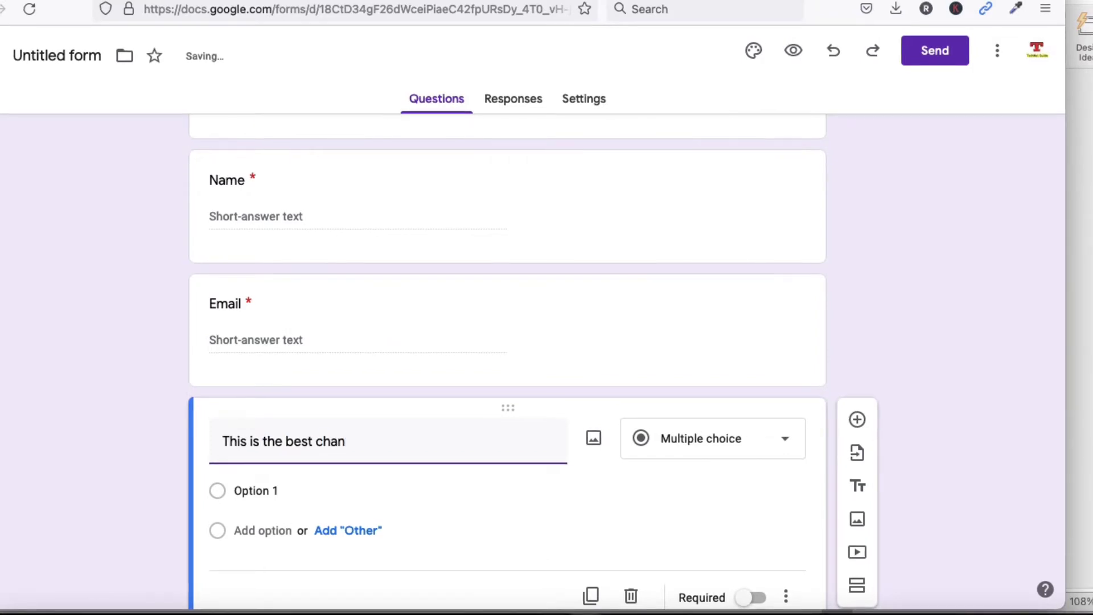
pyautogui.press('BackSpace')
pyautogui.press('BackSpace')
pyautogui.press('BackSpace')
pyautogui.press('BackSpace')
pyautogui.write('Tech tutorial  Yout')
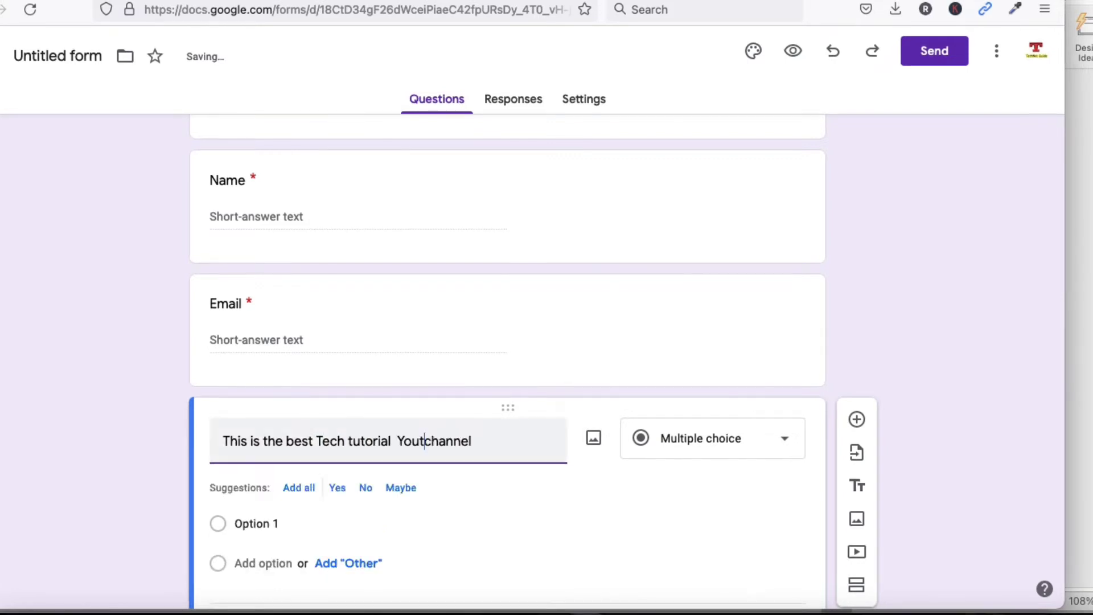
pyautogui.write('ube')
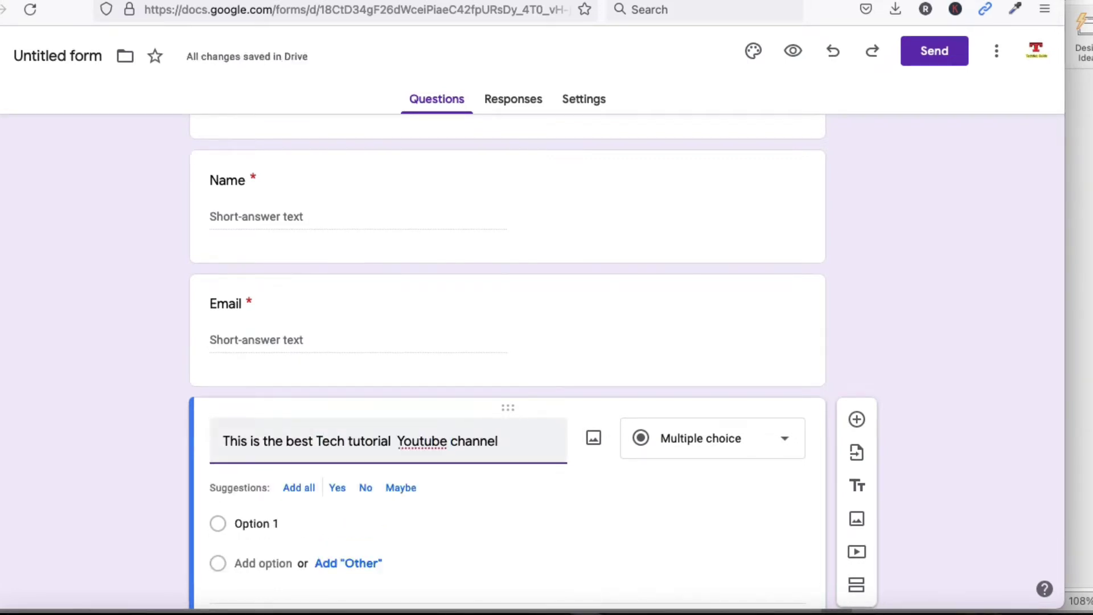
pyautogui.scroll(-2, 399, 466)
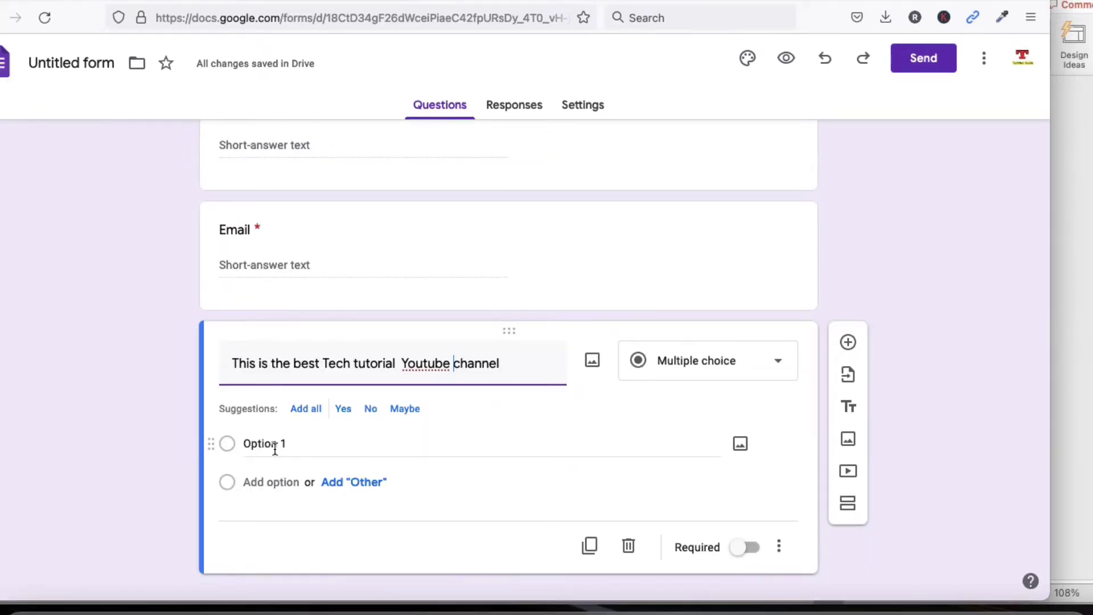
pyautogui.scroll(-1, 275, 447)
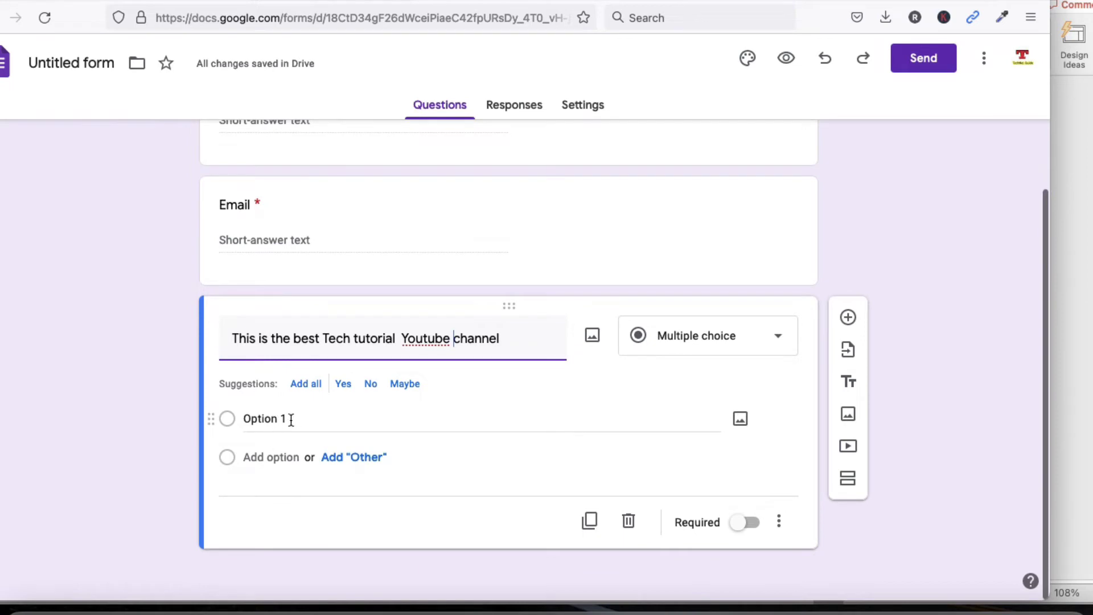
# Set the answer options to Yes, No and Maybe, removing the Other option
pyautogui.click(291, 420)
pyautogui.moveTo(294, 418); pyautogui.dragTo(230, 406)
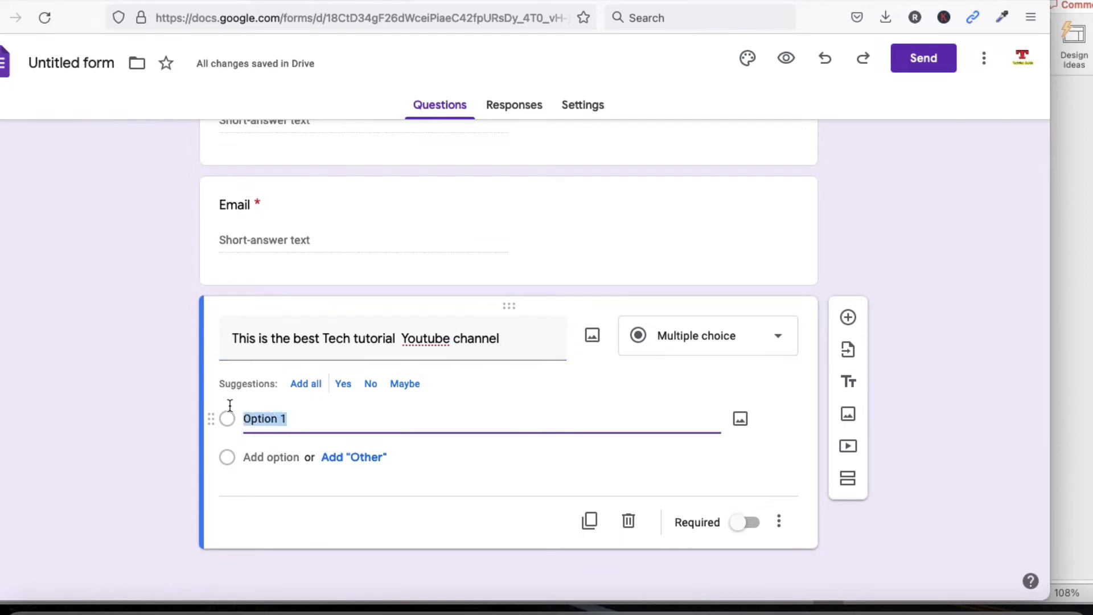
pyautogui.write('Yea')
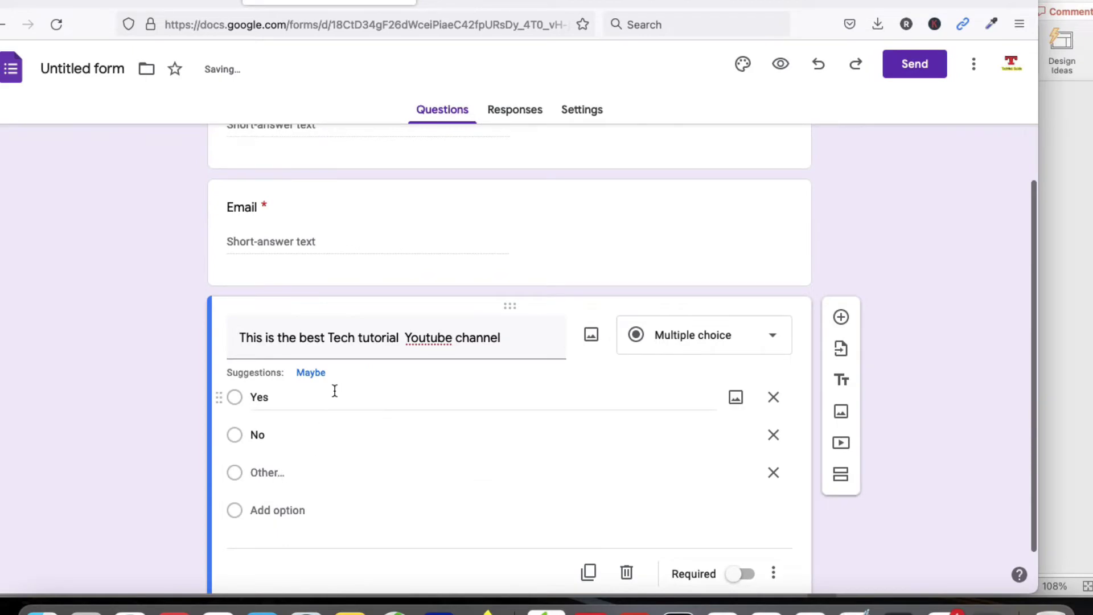
pyautogui.click(317, 372)
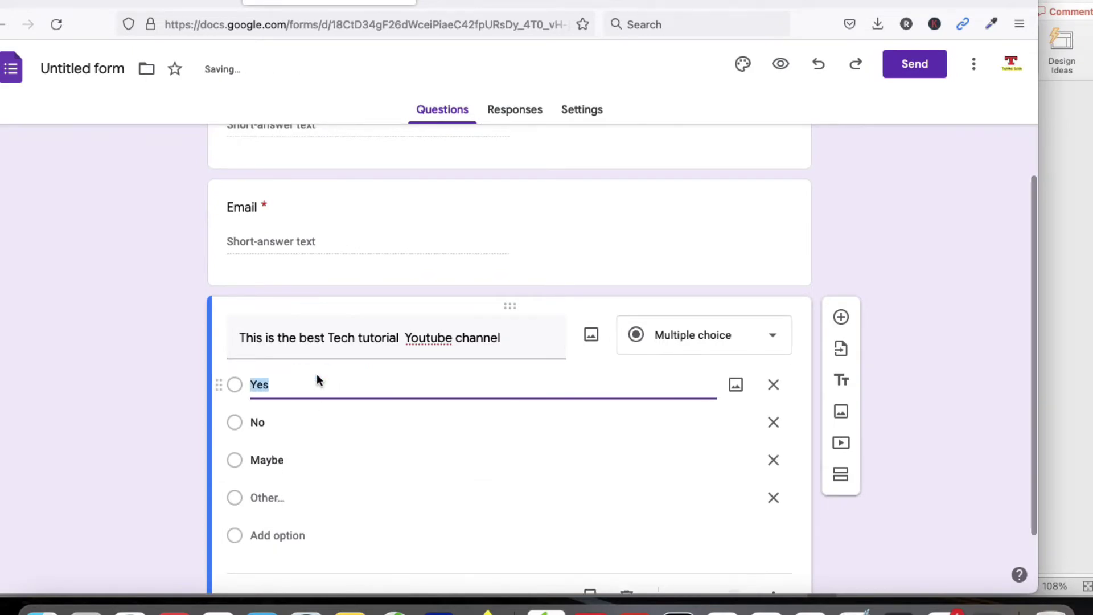
pyautogui.click(314, 468)
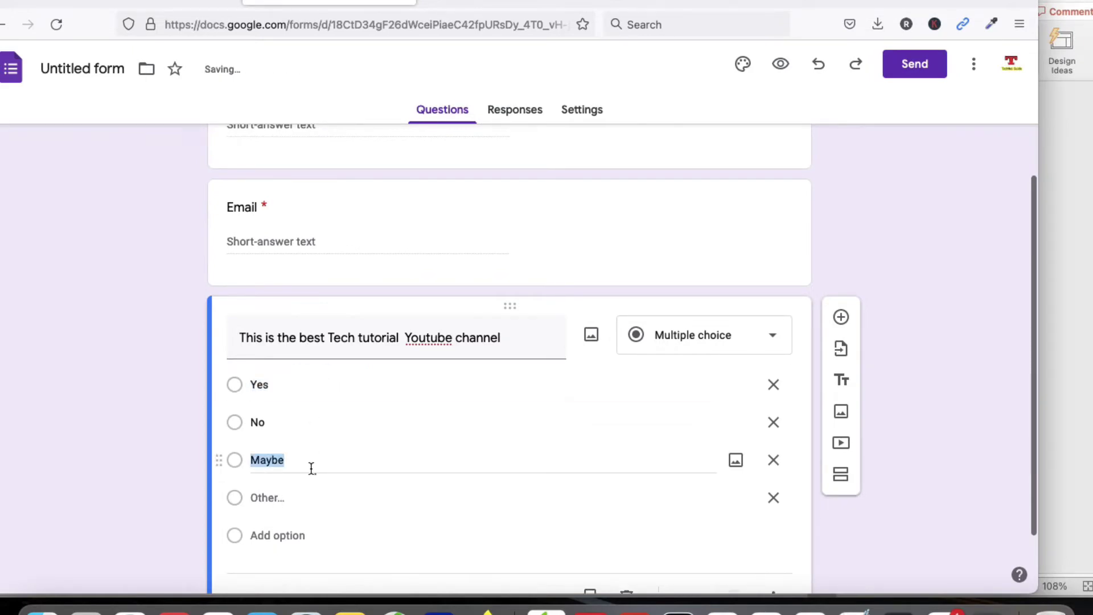
pyautogui.click(773, 501)
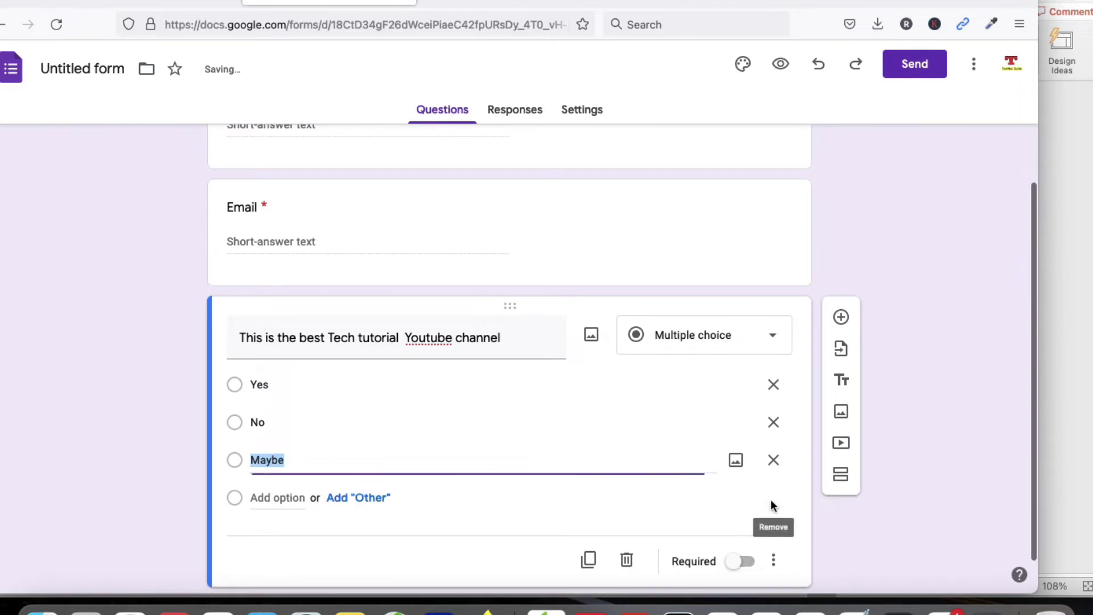
pyautogui.click(509, 535)
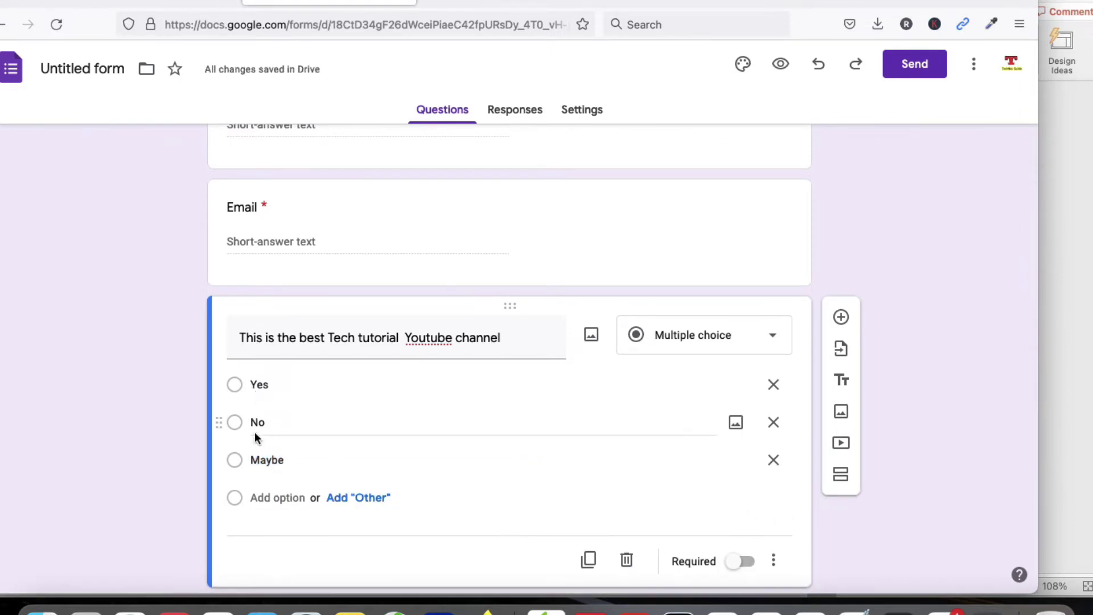
# Mark the Tech tutorial channel question required and add a new blank question below it
pyautogui.scroll(-2, 740, 526)
pyautogui.click(745, 522)
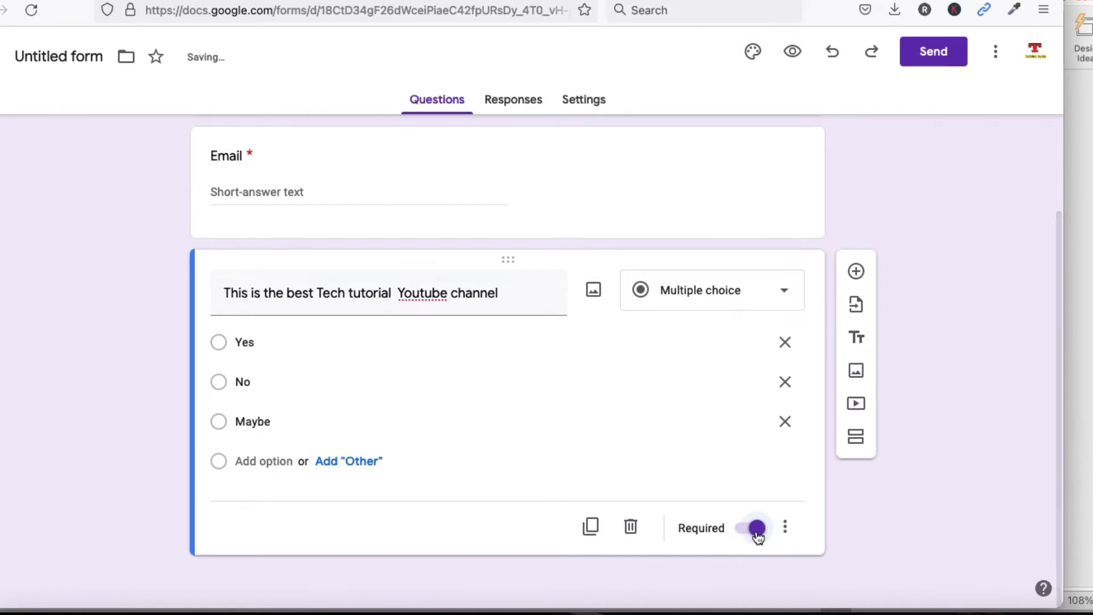
pyautogui.scroll(1, 586, 405)
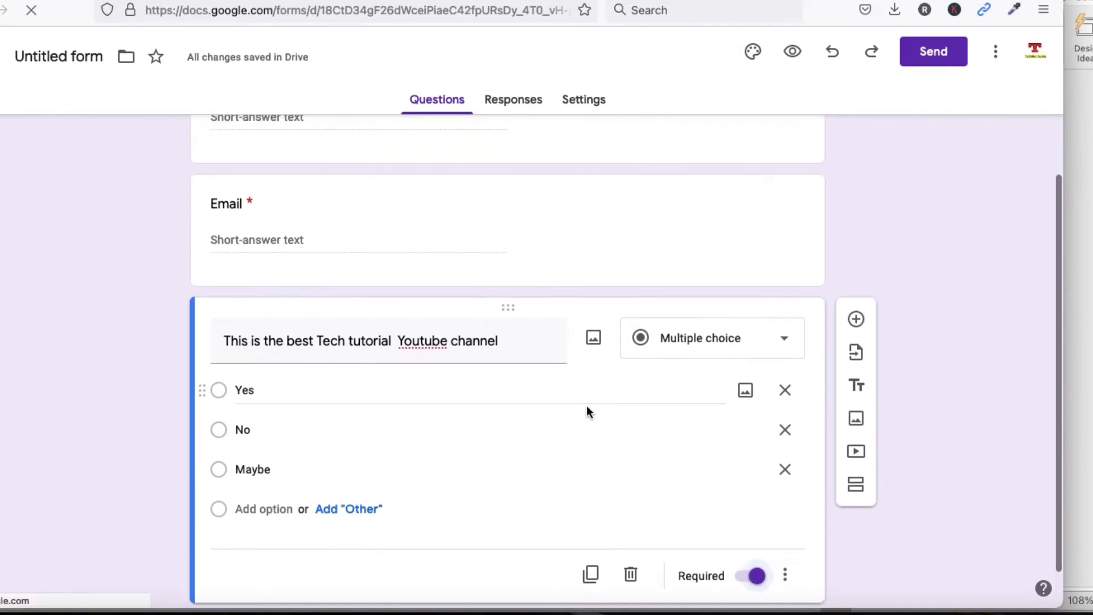
pyautogui.scroll(1, 586, 405)
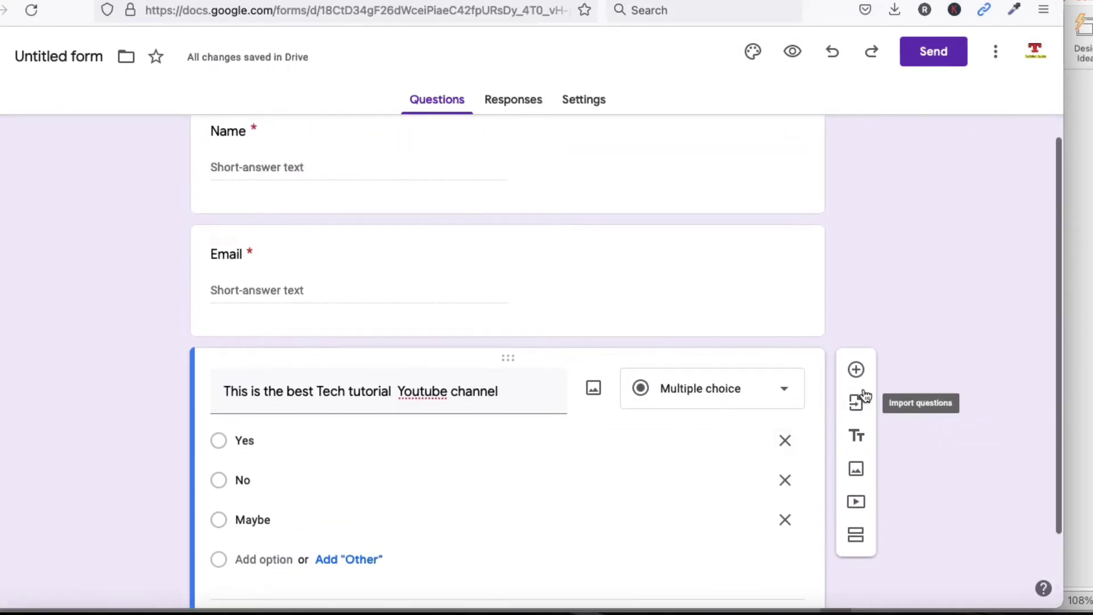
pyautogui.scroll(-2, 864, 395)
pyautogui.click(860, 277)
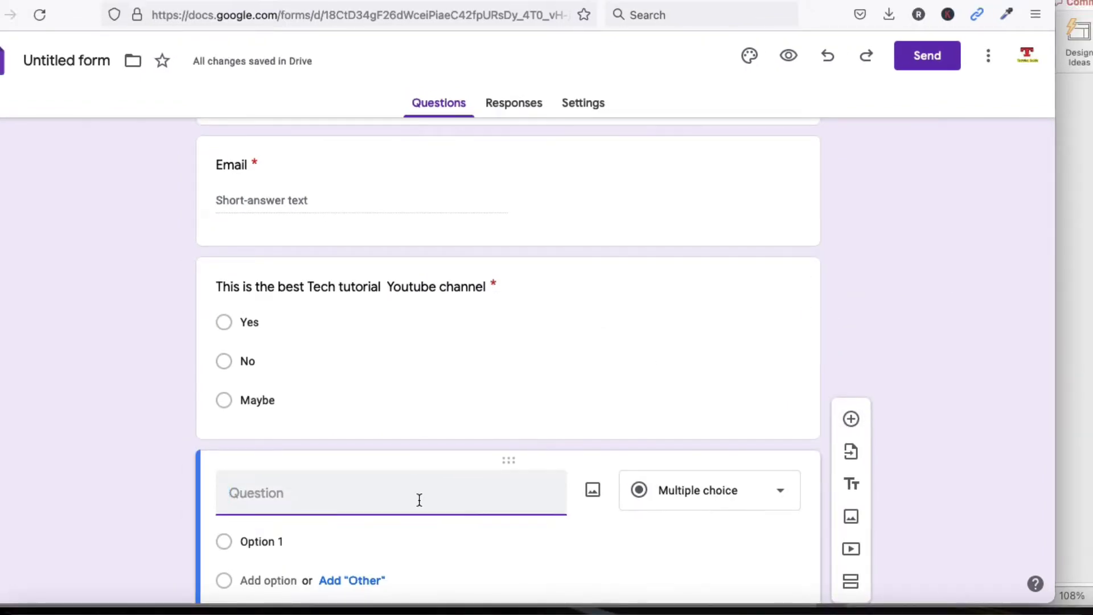
# Add a required Paragraph question titled 'Write about this channel'
pyautogui.write('Write about')
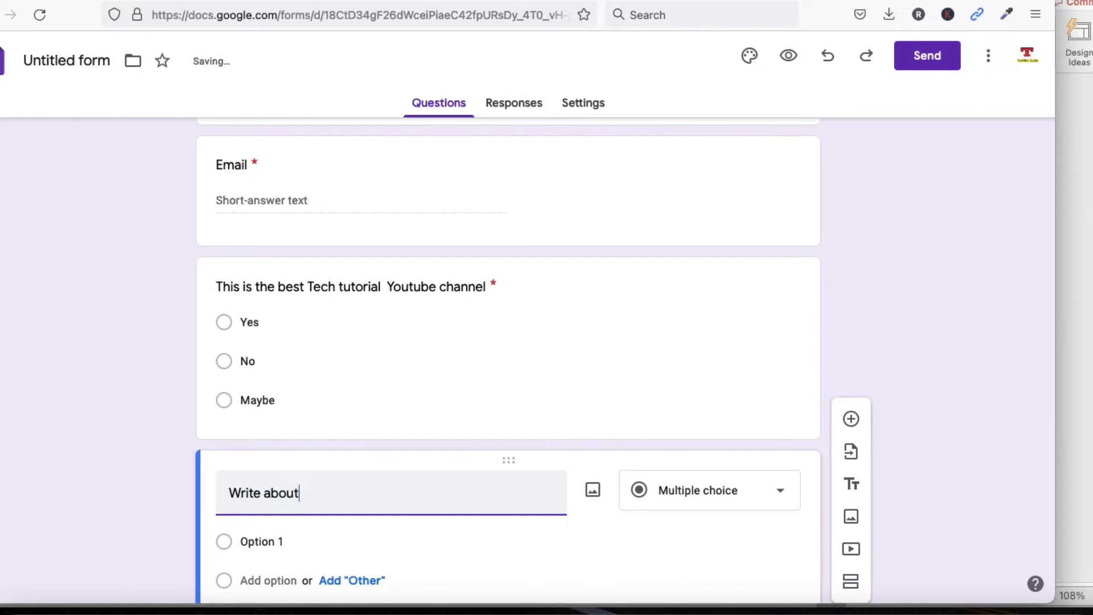
pyautogui.write(' this channel')
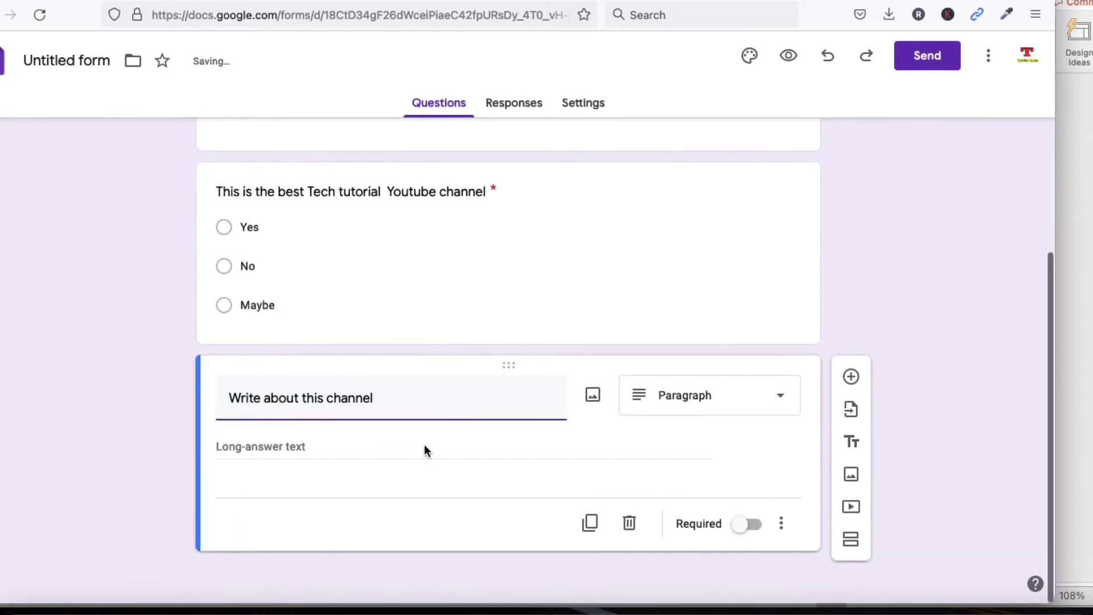
pyautogui.click(424, 445)
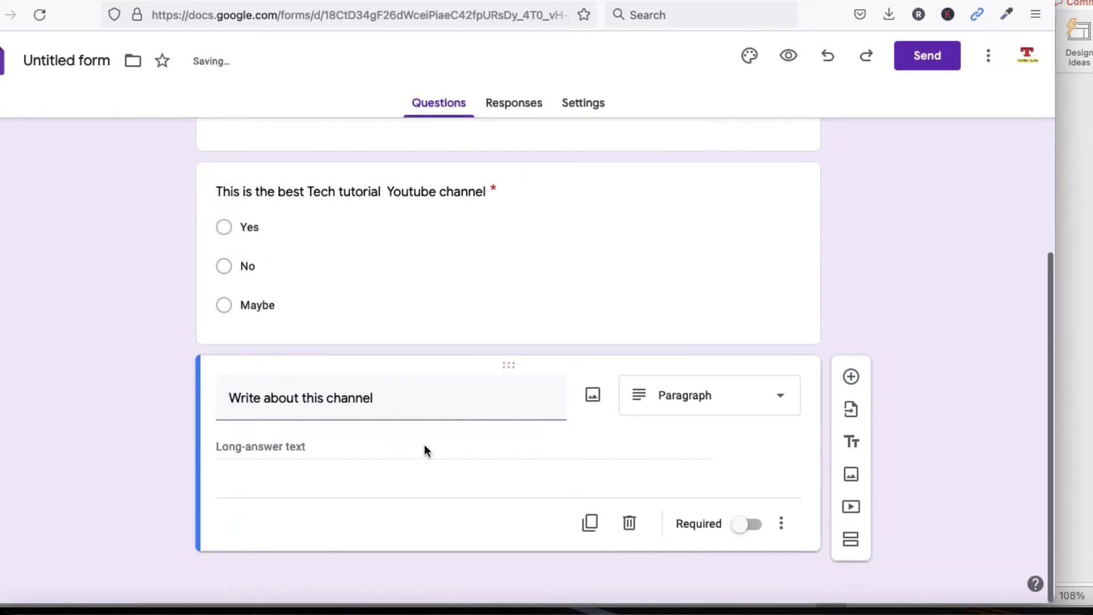
pyautogui.click(697, 411)
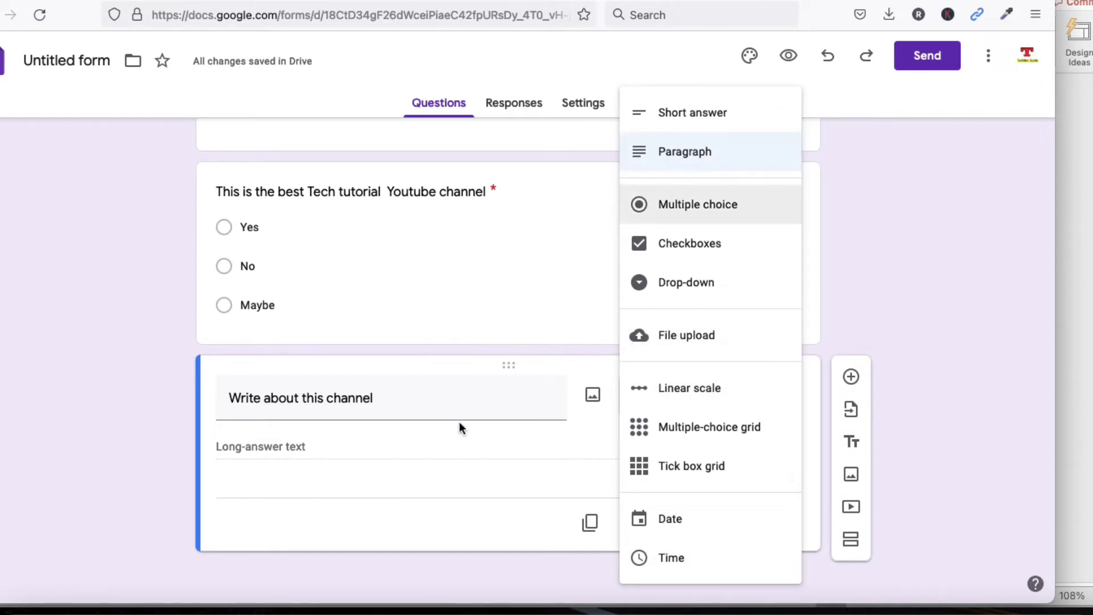
pyautogui.click(452, 453)
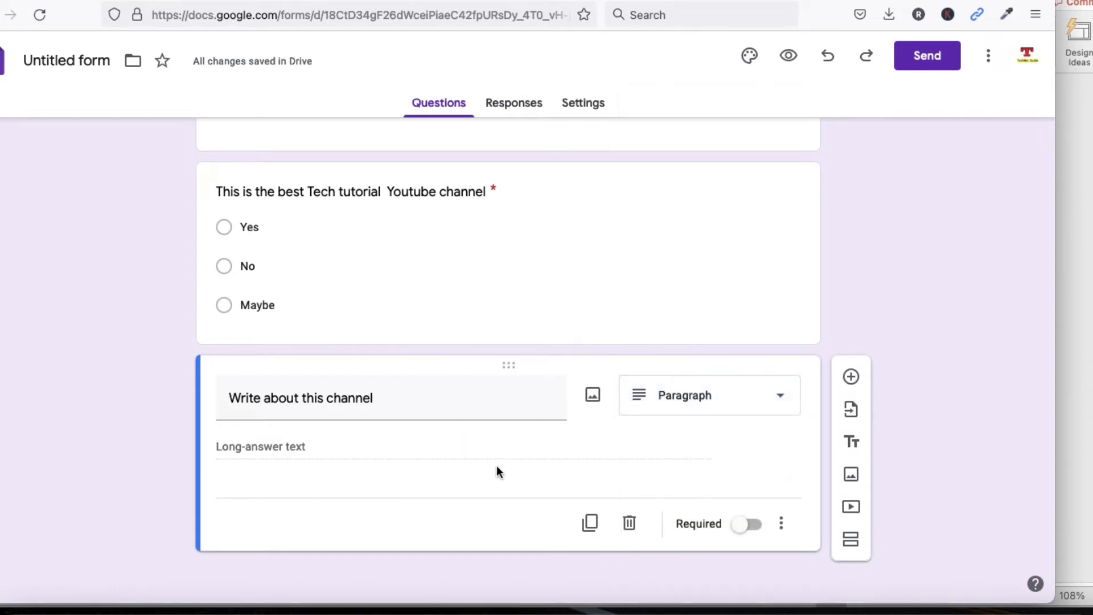
pyautogui.click(750, 524)
# Scroll back through the form and bring up its Settings page
pyautogui.scroll(5, 531, 483)
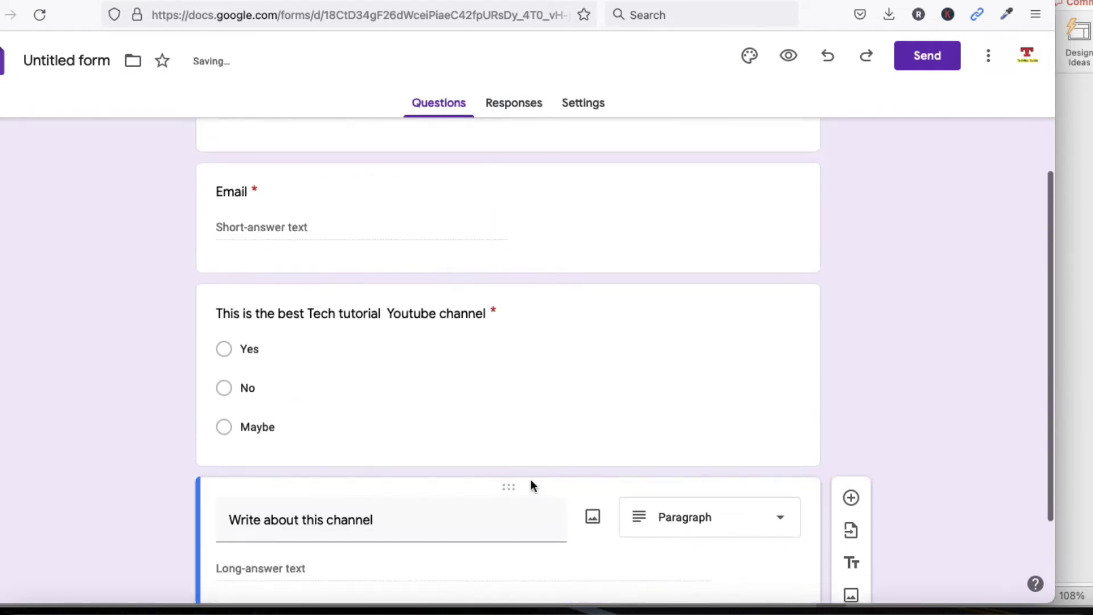
pyautogui.scroll(-2, 531, 481)
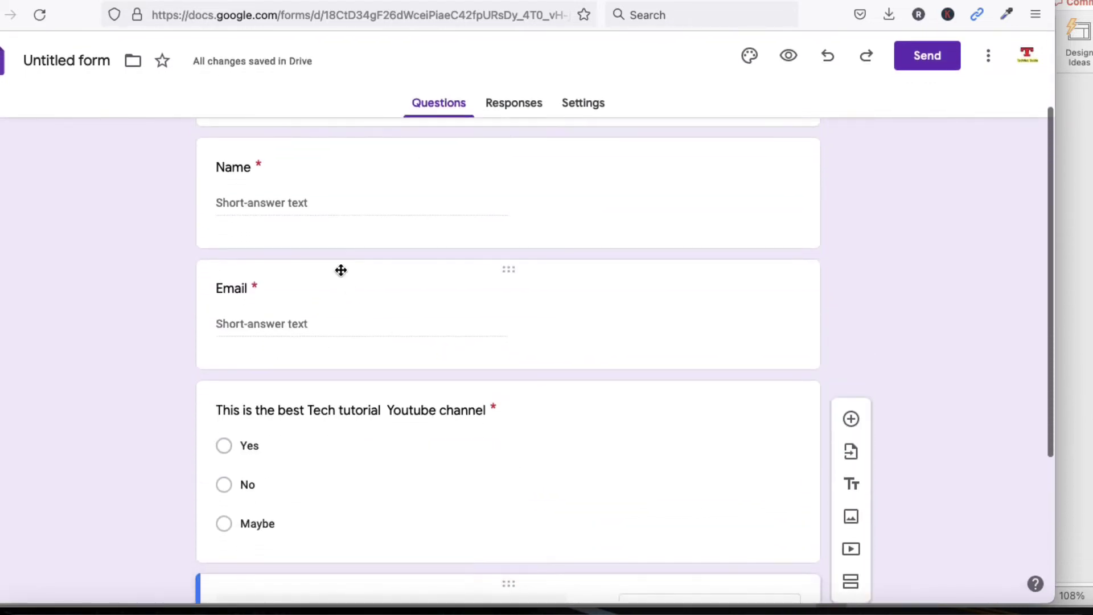
pyautogui.click(273, 195)
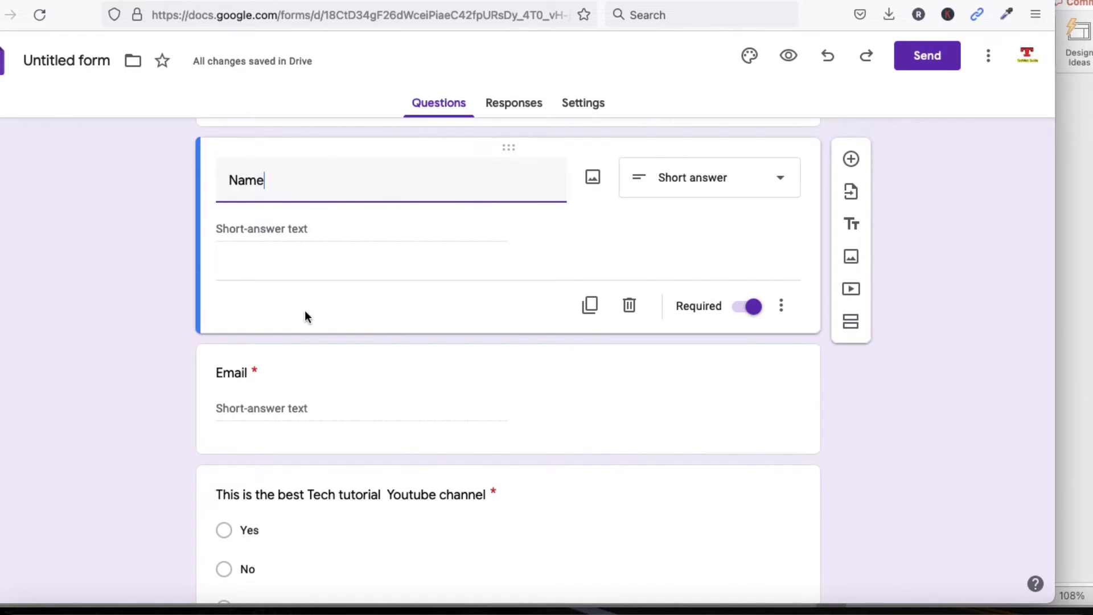
pyautogui.scroll(-2, 308, 363)
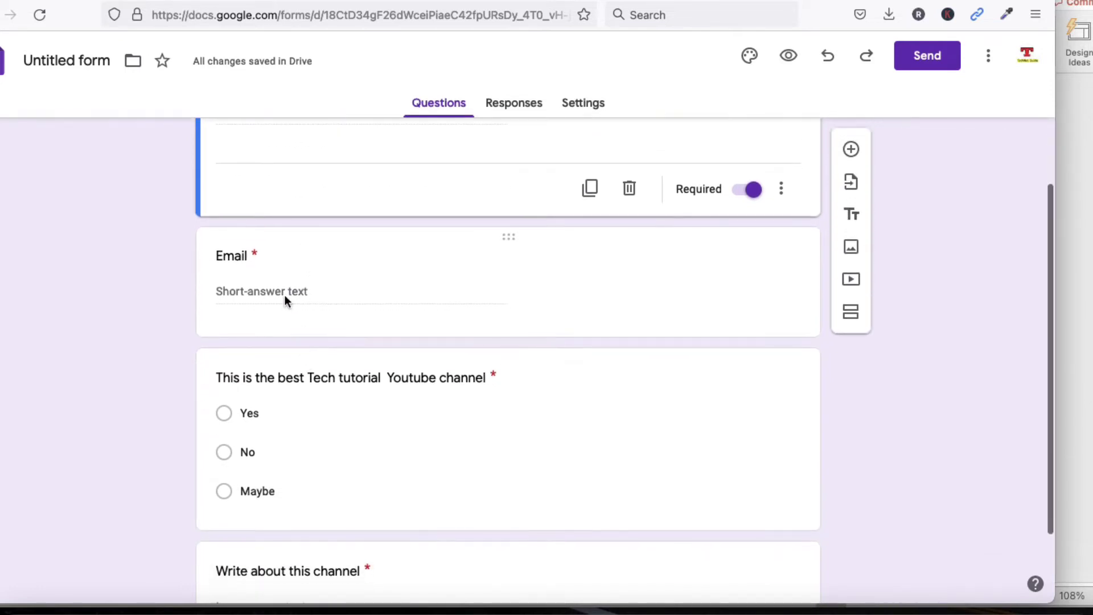
pyautogui.scroll(-2, 342, 484)
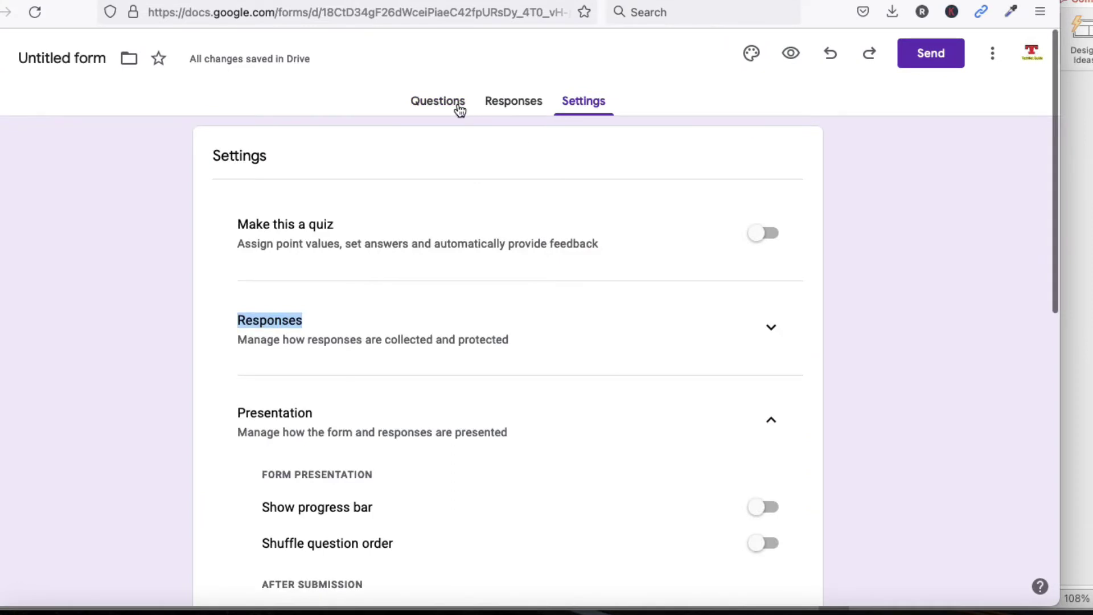
# Return to the Questions view and open the Theme options panel
pyautogui.click(452, 106)
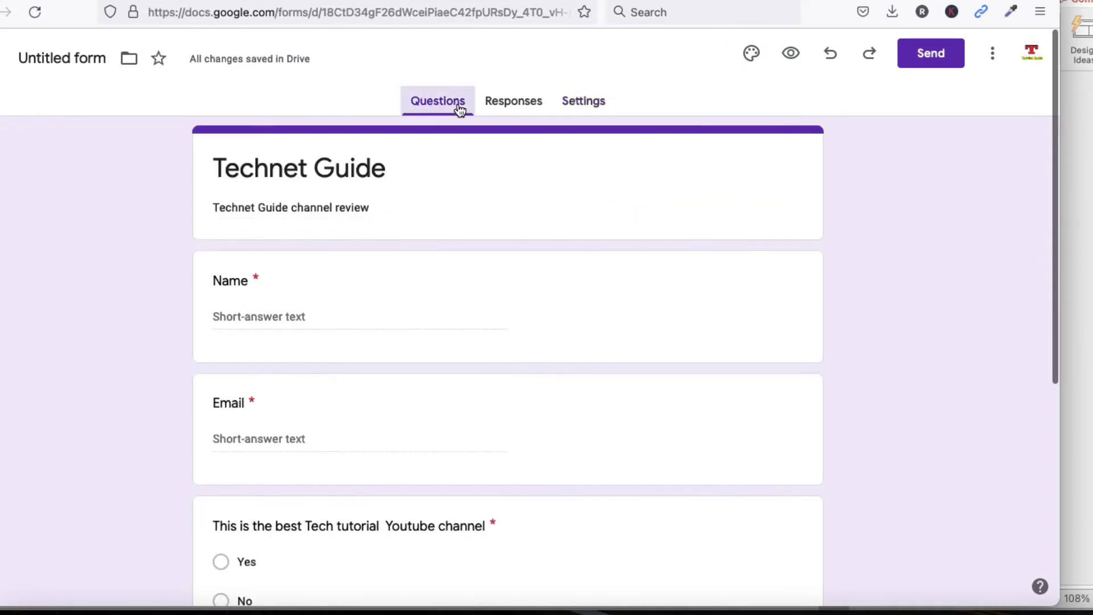
pyautogui.click(752, 58)
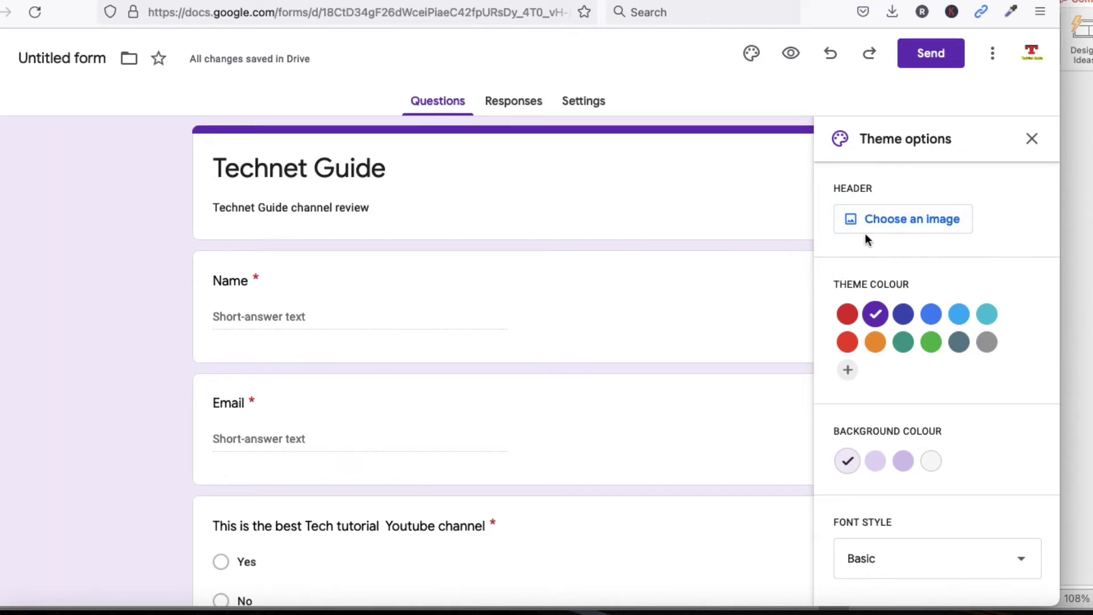
# Insert the hockey rink image from the Sports and games themes as the form header
pyautogui.click(894, 227)
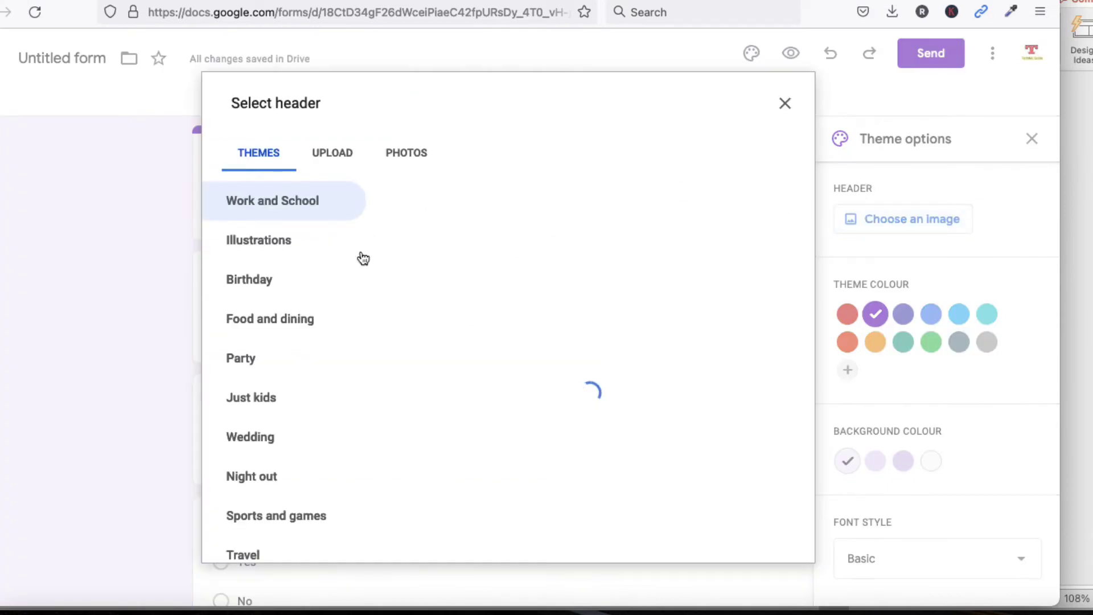
pyautogui.scroll(-2, 513, 303)
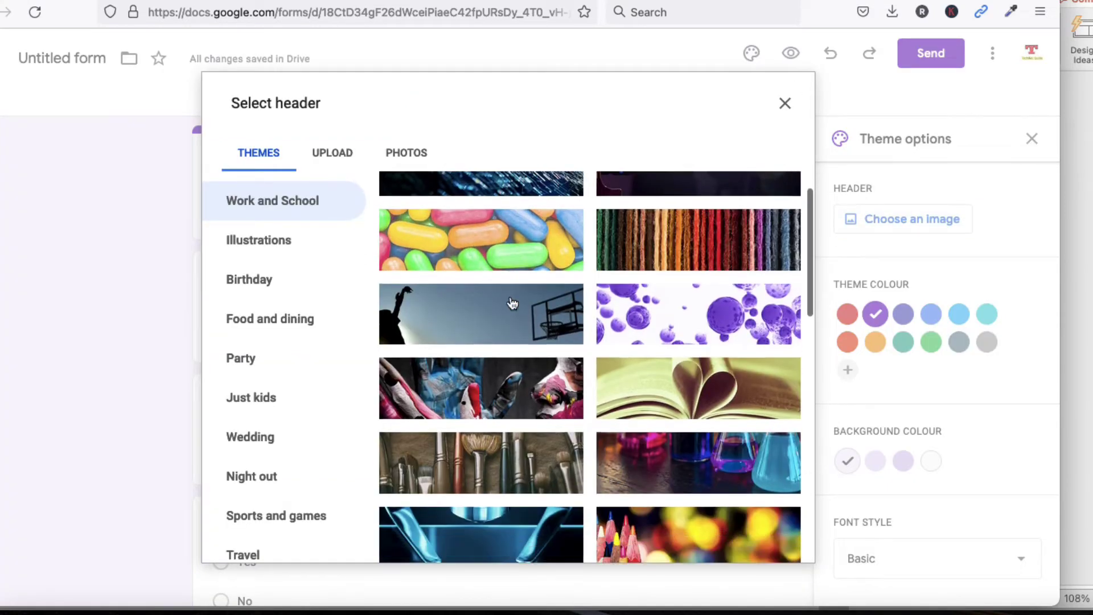
pyautogui.scroll(-2, 512, 303)
pyautogui.scroll(-4, 513, 302)
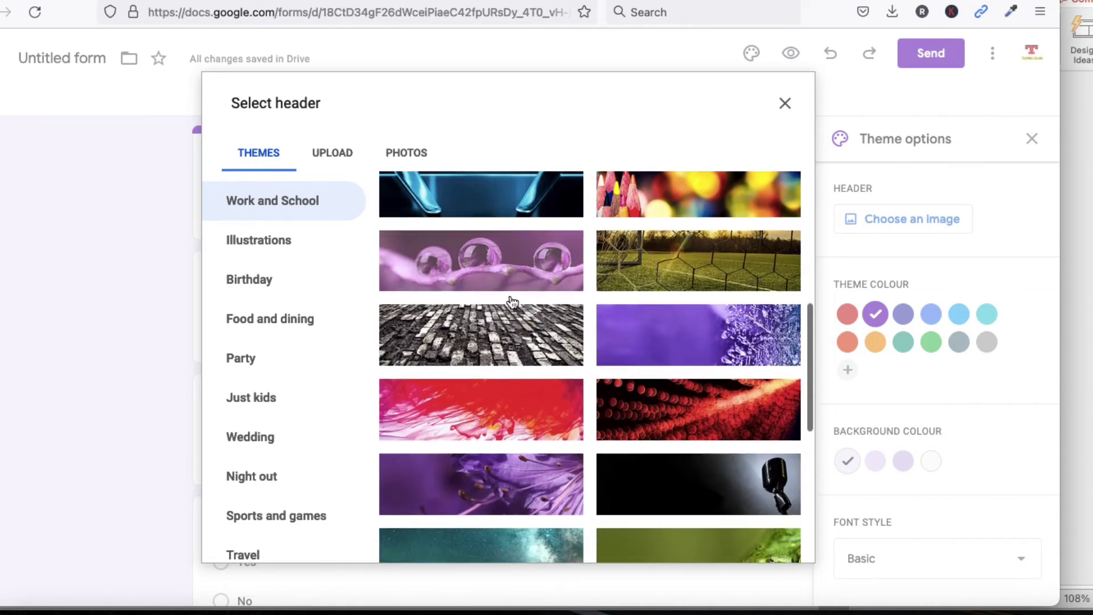
pyautogui.scroll(-10, 512, 302)
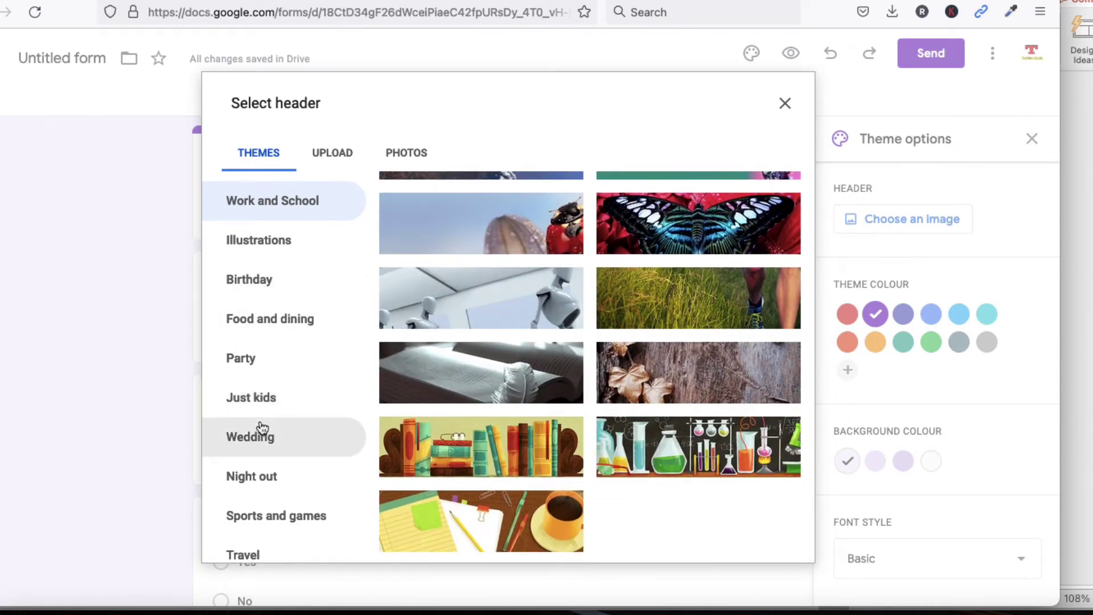
pyautogui.scroll(-2, 255, 454)
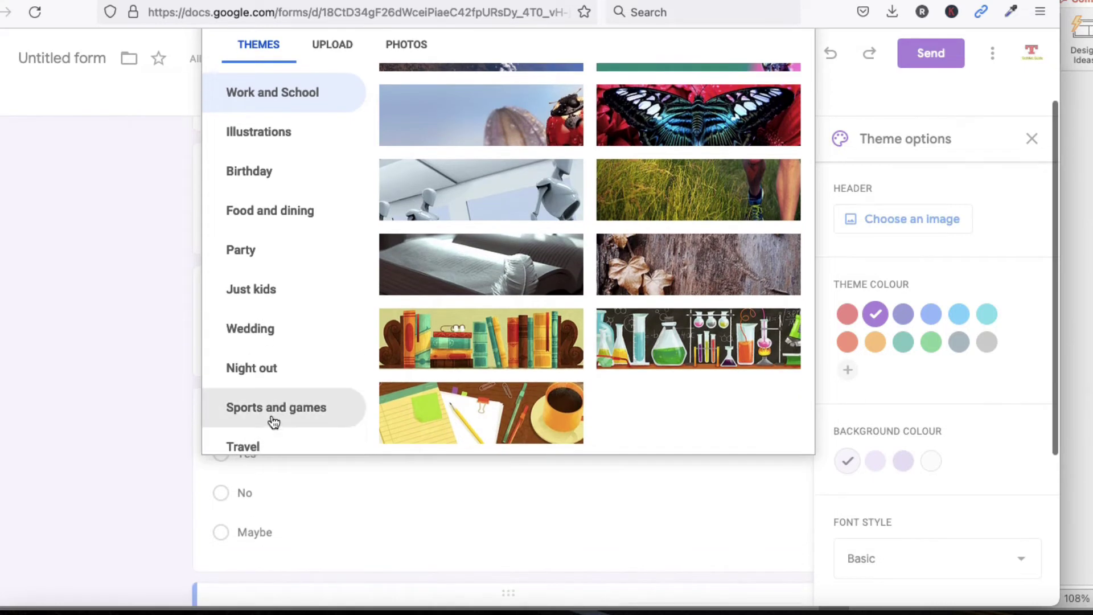
pyautogui.click(273, 420)
pyautogui.scroll(1, 487, 309)
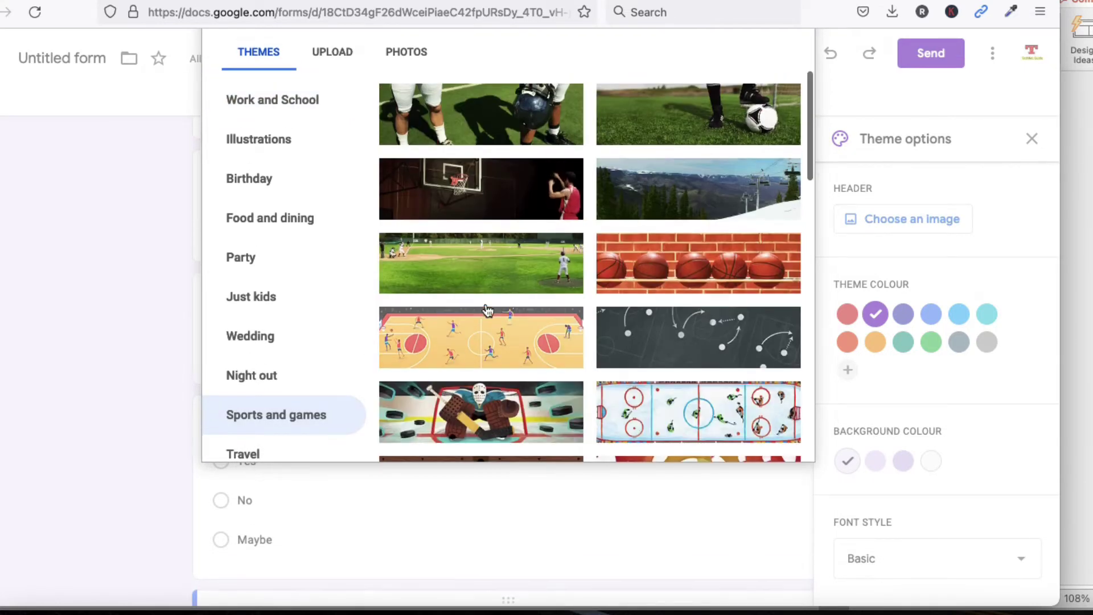
pyautogui.scroll(2, 487, 309)
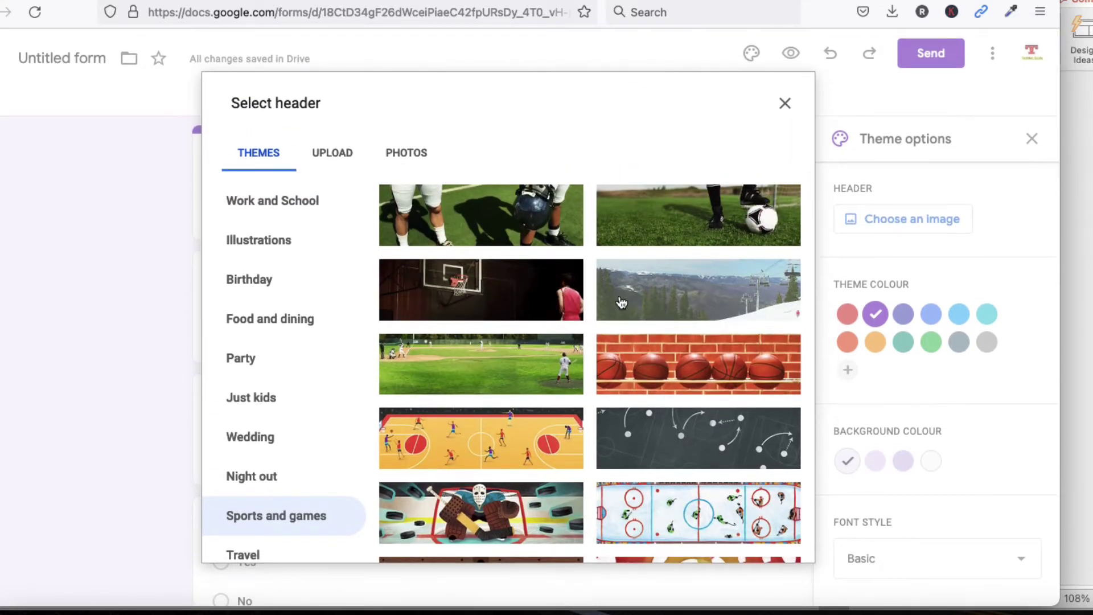
pyautogui.scroll(-5, 643, 288)
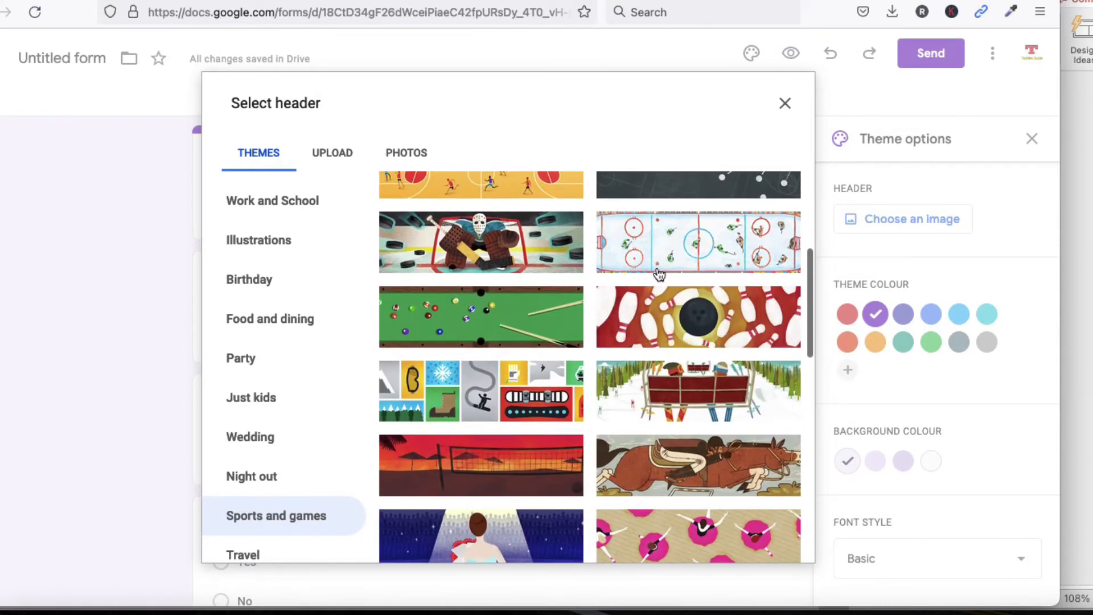
pyautogui.click(659, 274)
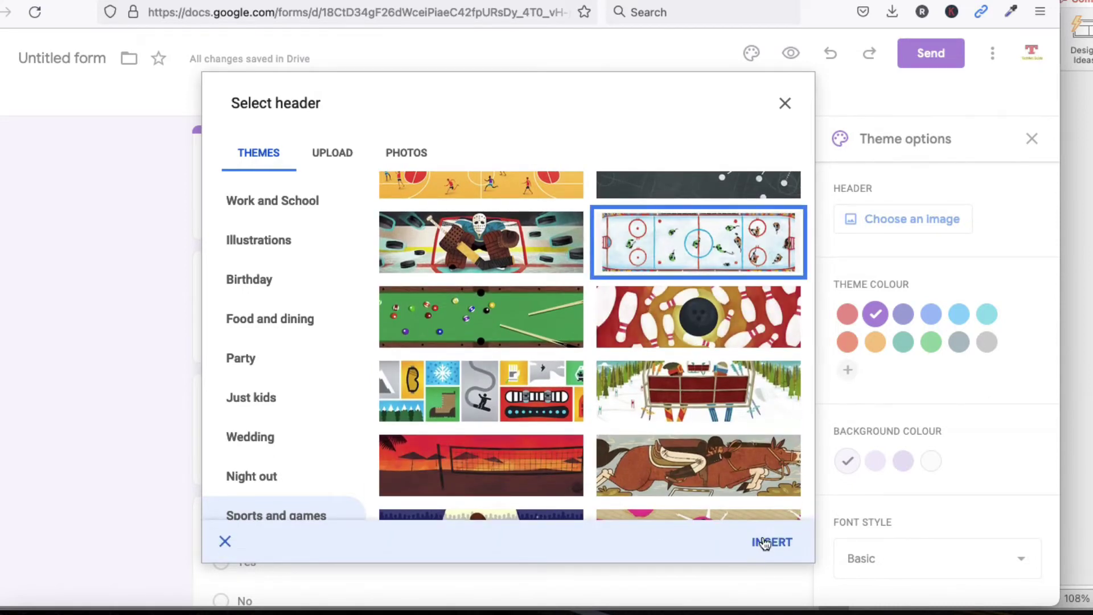
pyautogui.click(764, 542)
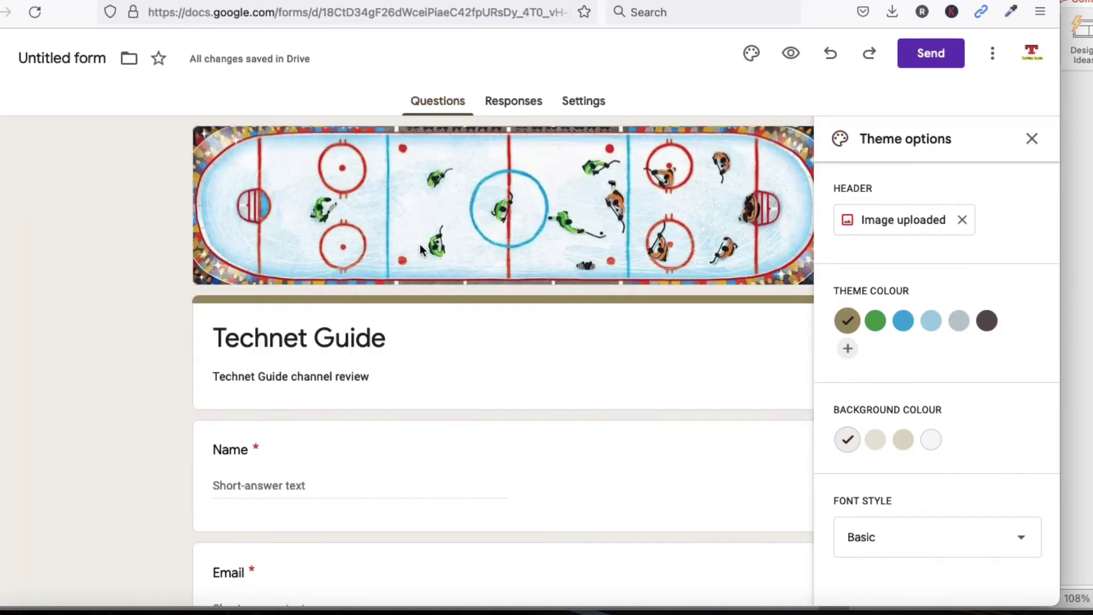
# Set a custom orange theme colour (#ffa200) after trying green and blue
pyautogui.scroll(-4, 438, 330)
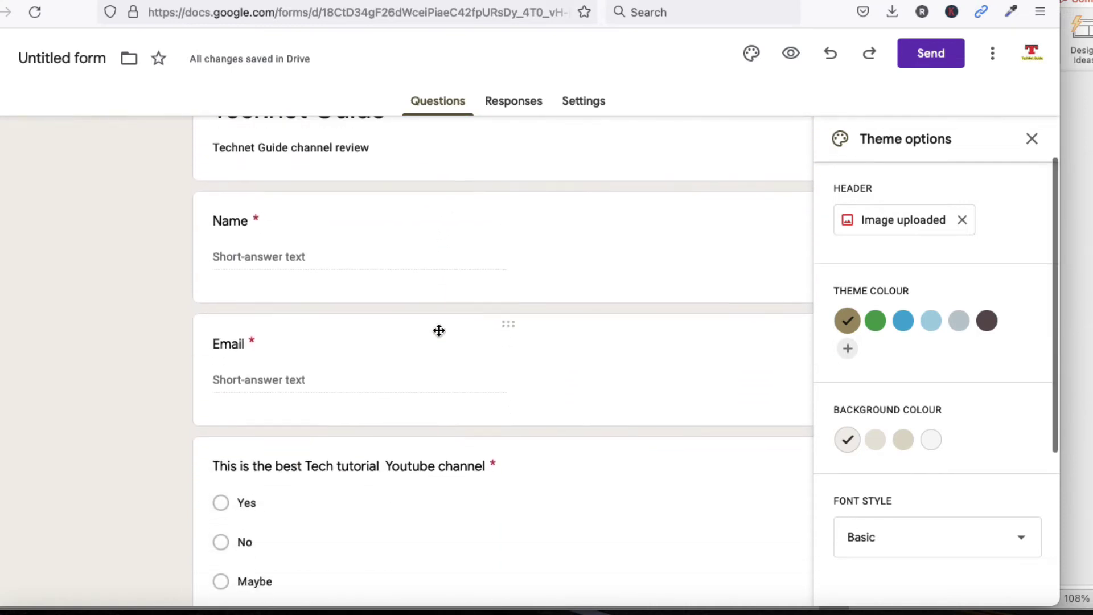
pyautogui.click(878, 327)
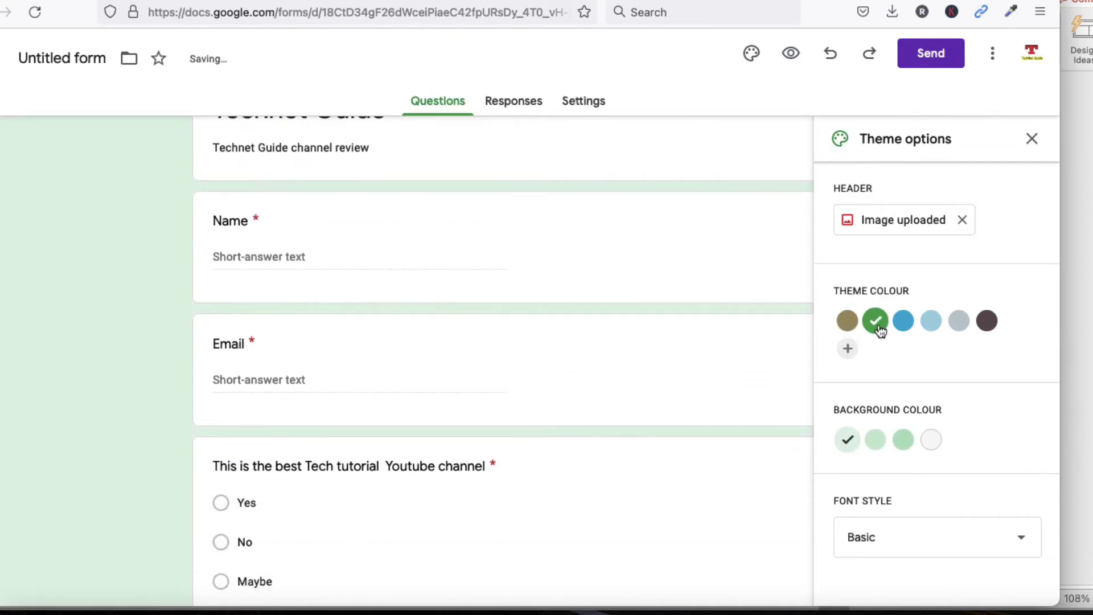
pyautogui.scroll(4, 684, 363)
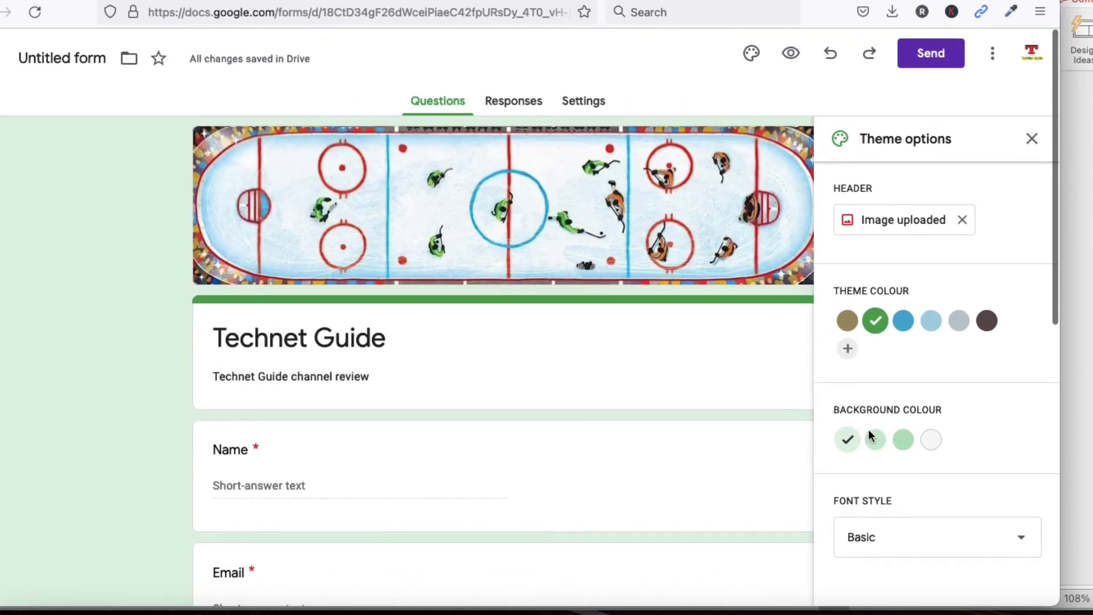
pyautogui.click(904, 320)
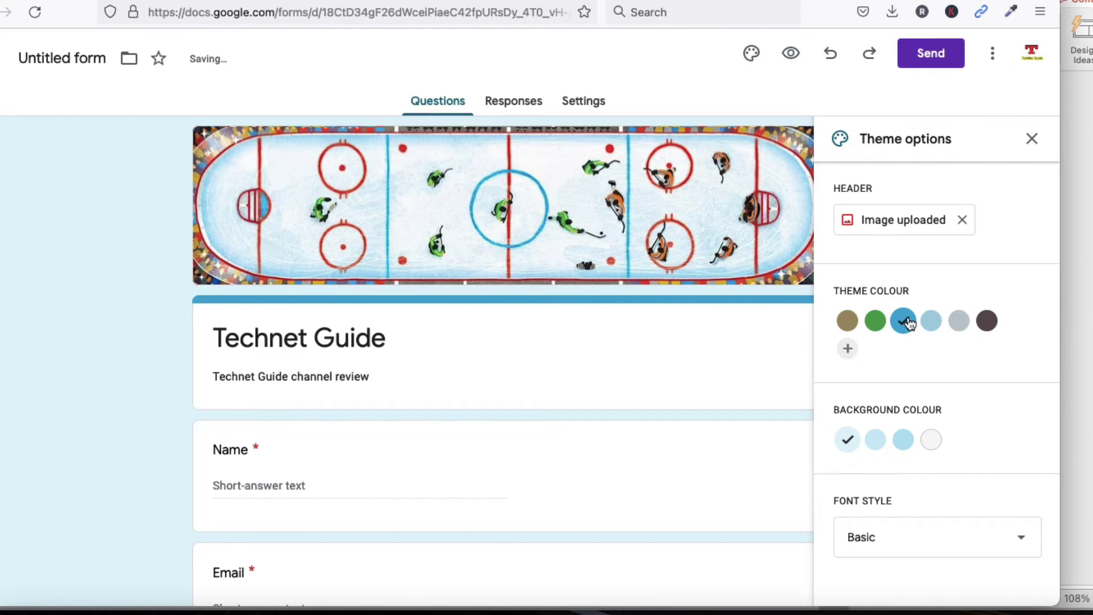
pyautogui.click(874, 322)
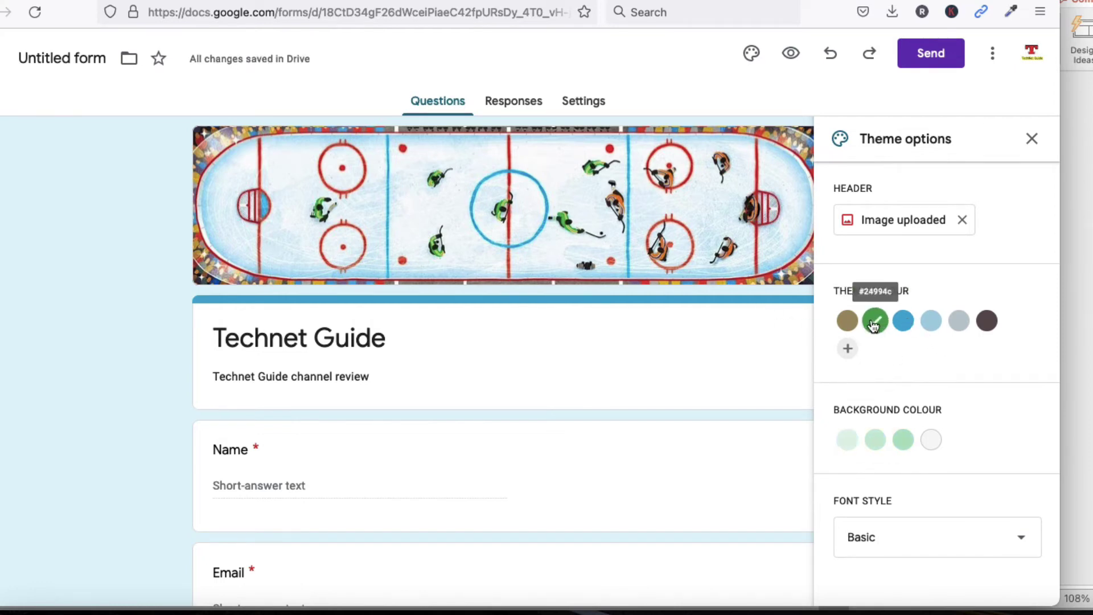
pyautogui.click(847, 348)
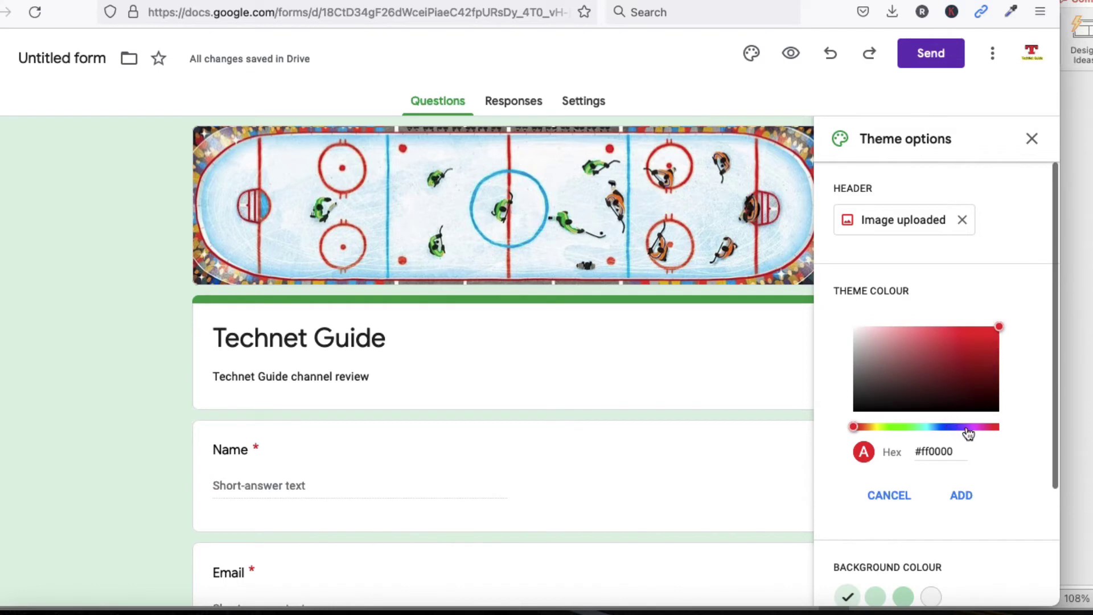
pyautogui.click(869, 428)
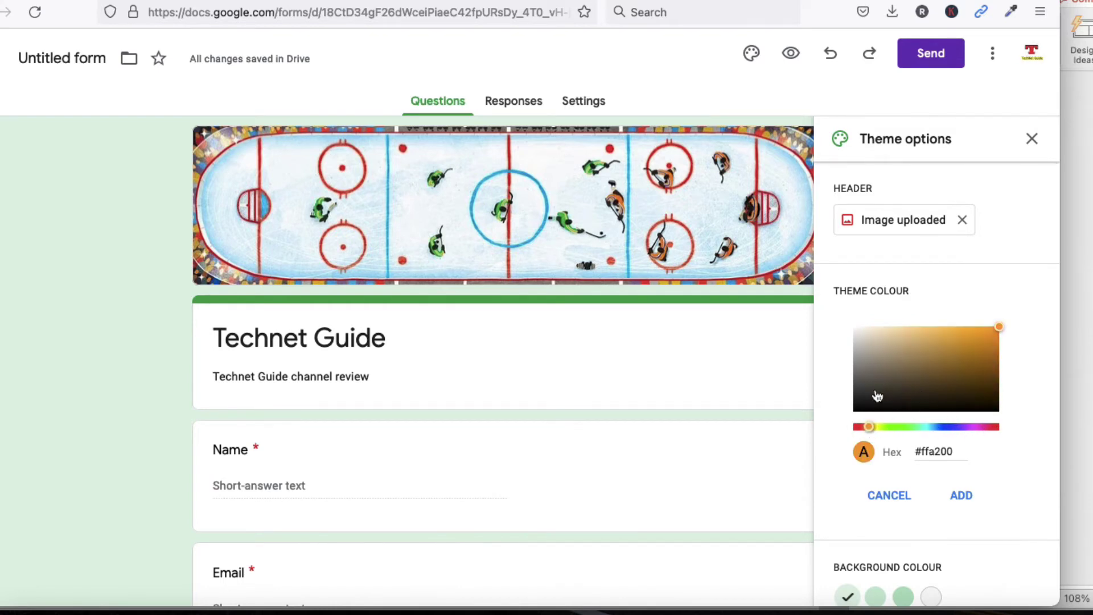
pyautogui.click(961, 496)
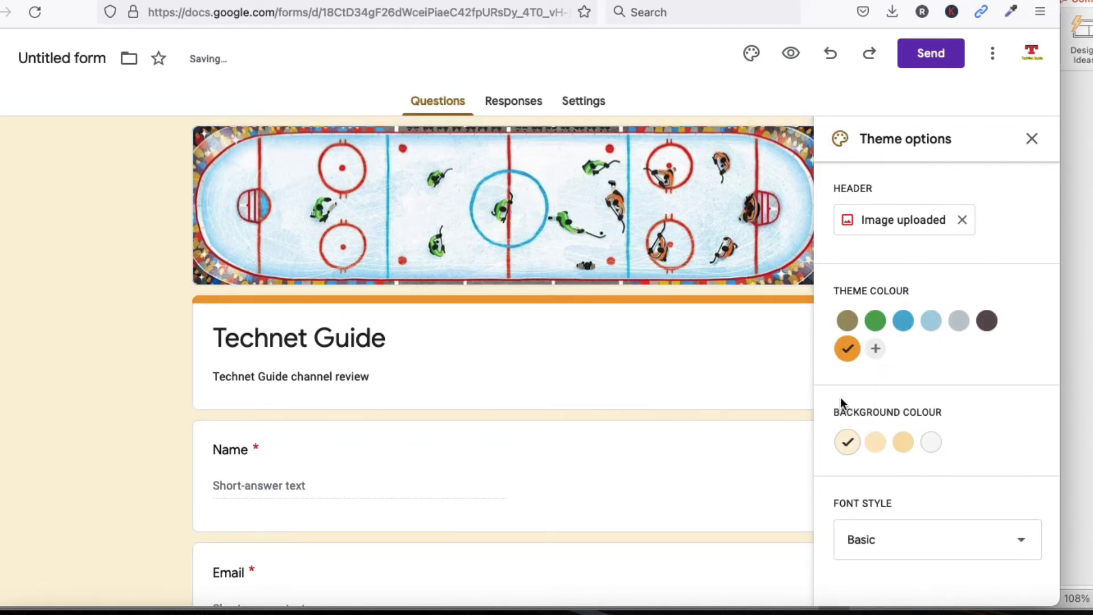
# Choose the Dark #ffdea6 yellow-orange background after trying other shades
pyautogui.scroll(-3, 840, 398)
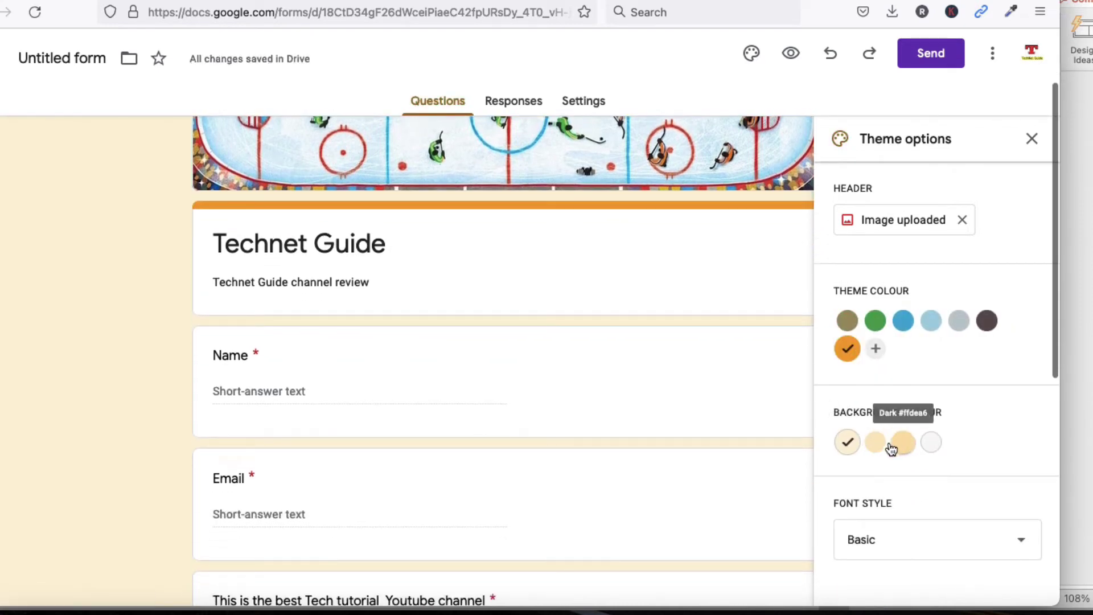
pyautogui.click(876, 446)
pyautogui.click(897, 447)
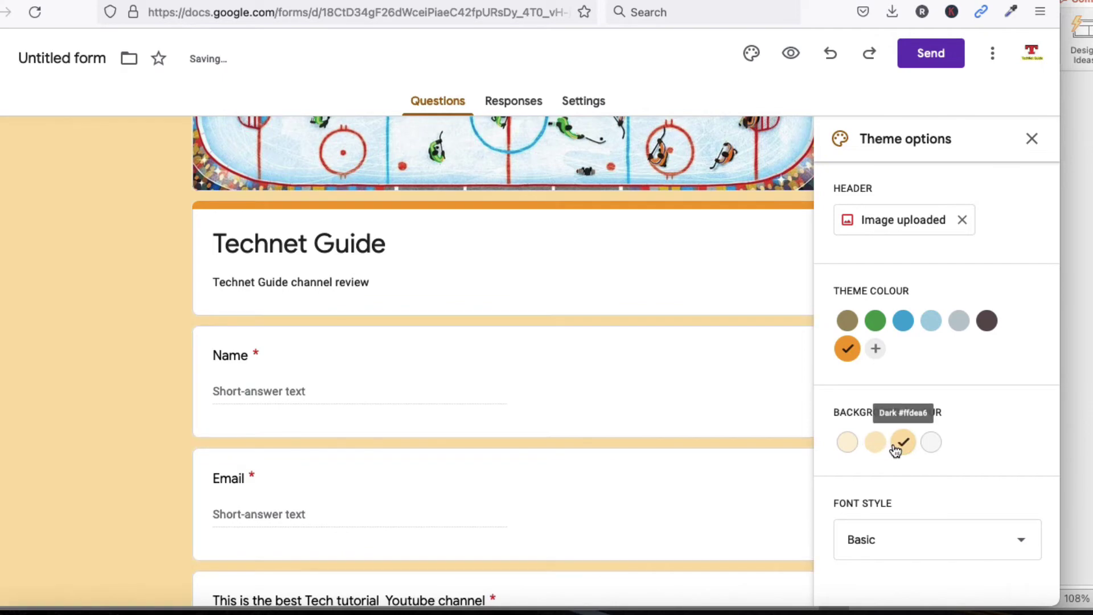
pyautogui.click(938, 450)
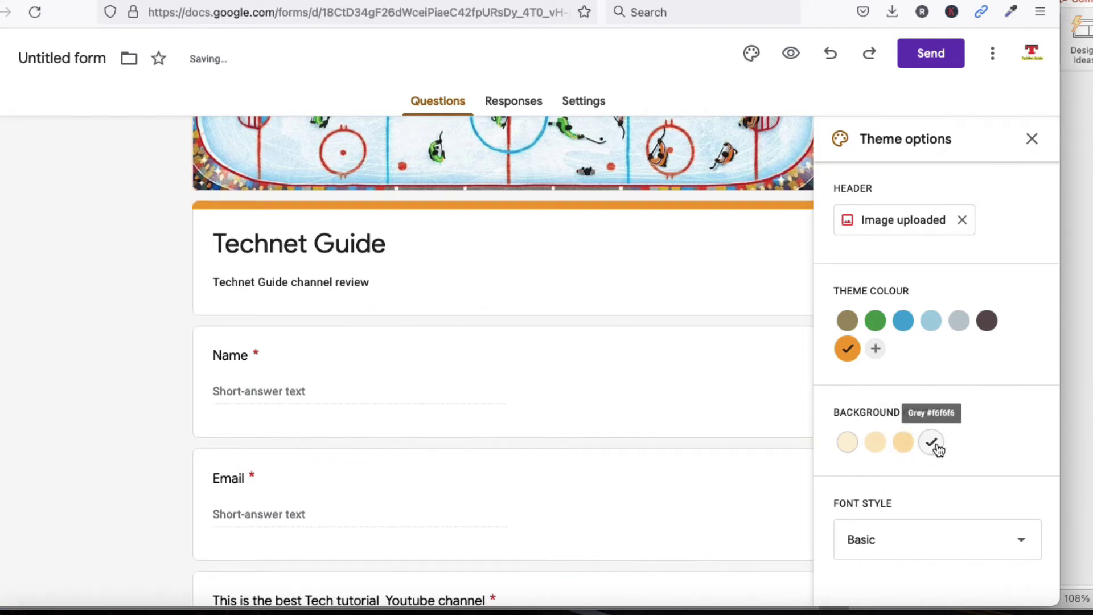
pyautogui.scroll(-2, 886, 497)
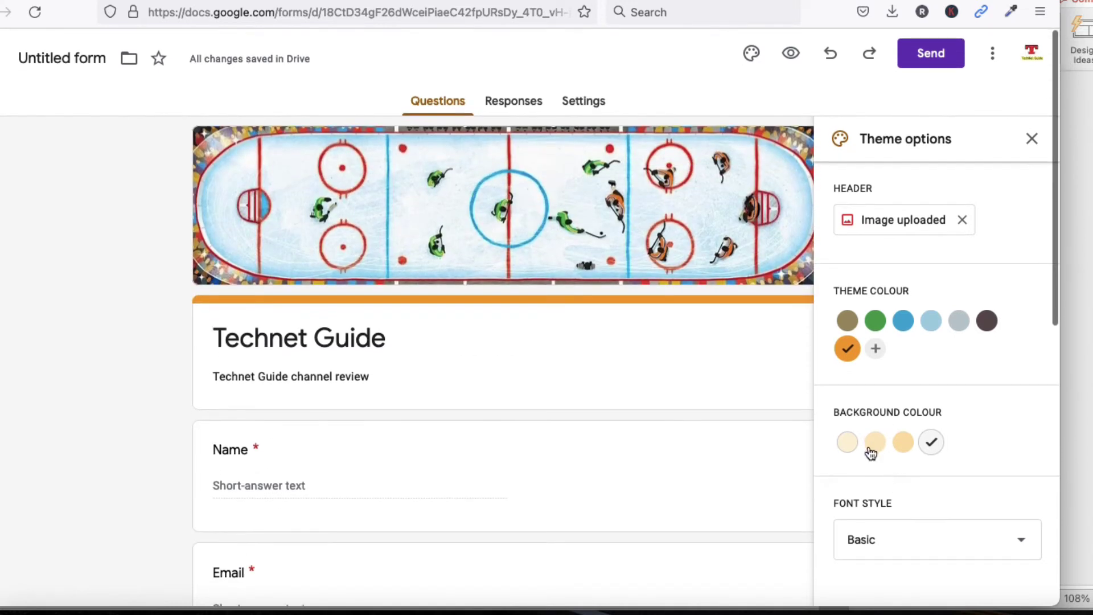
pyautogui.click(903, 442)
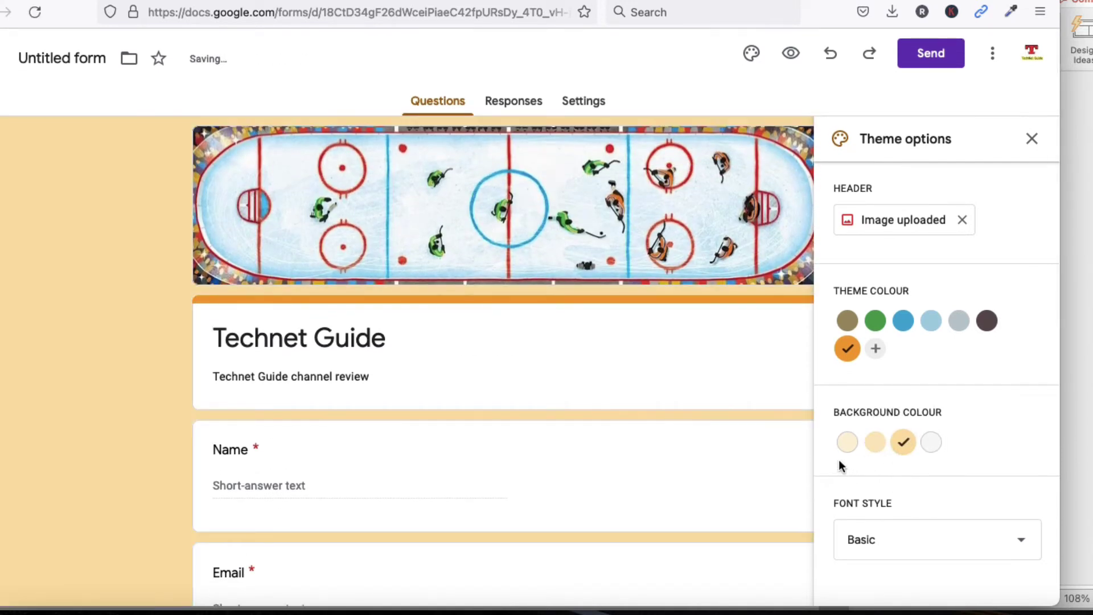
pyautogui.scroll(-3, 838, 460)
pyautogui.scroll(-3, 883, 539)
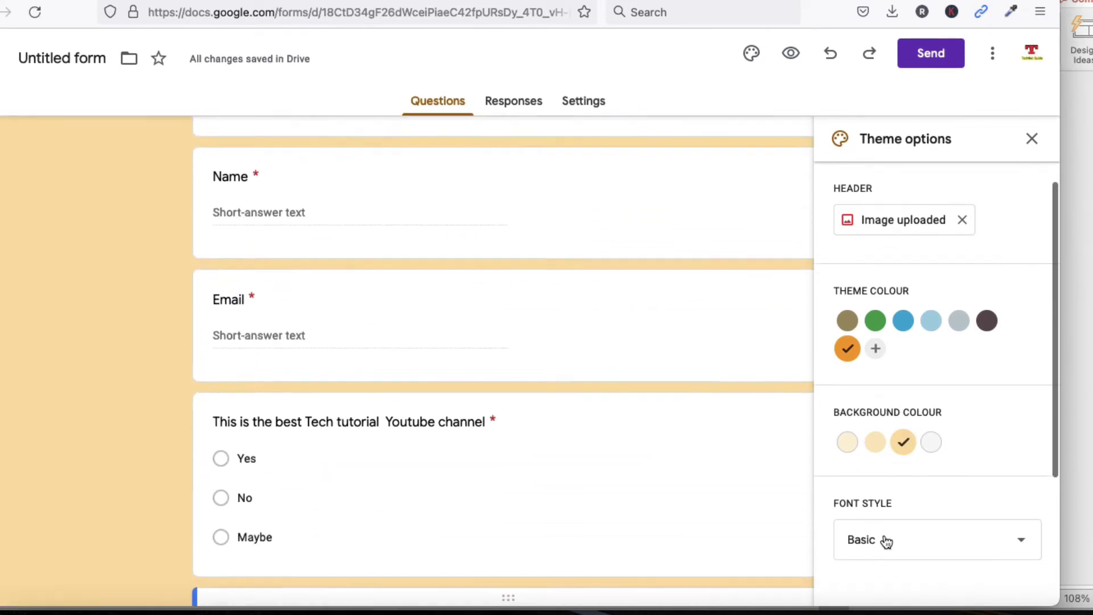
# Switch the form's font style to Playful
pyautogui.click(886, 540)
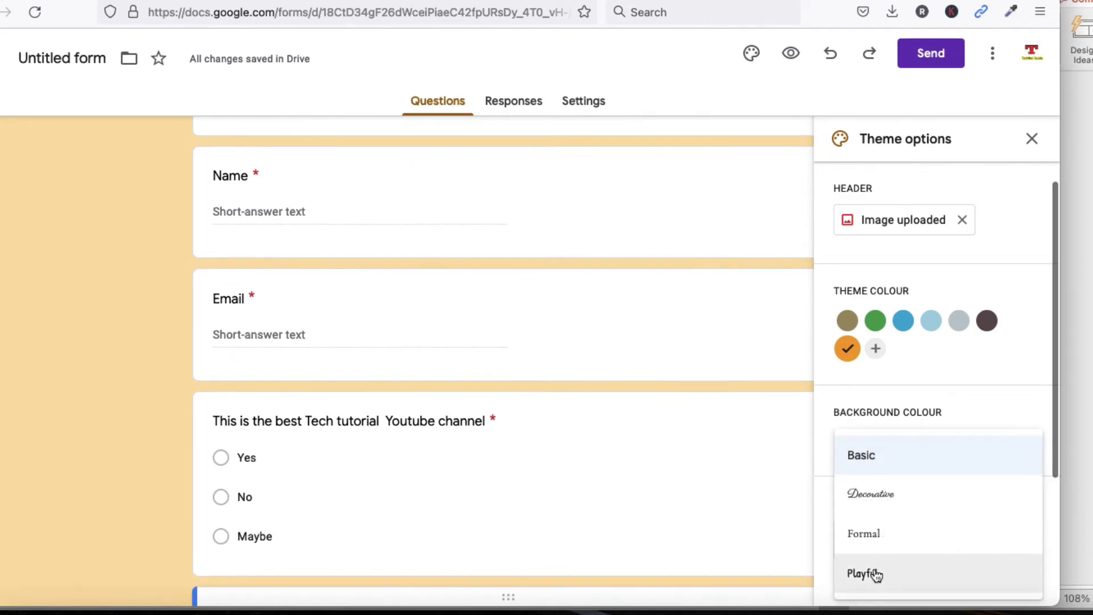
pyautogui.click(875, 573)
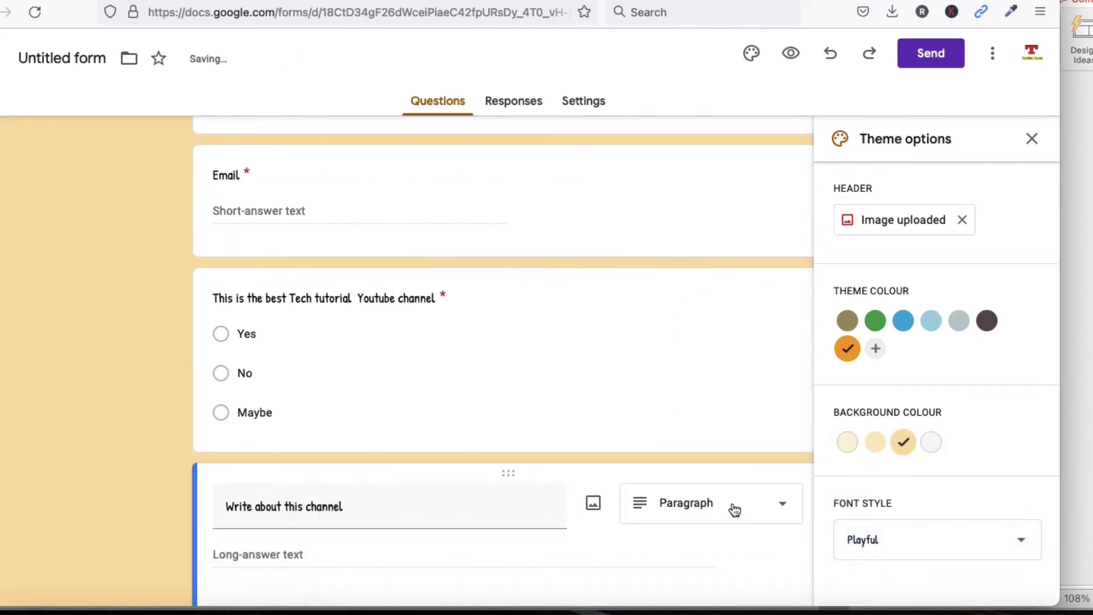
pyautogui.scroll(10, 893, 516)
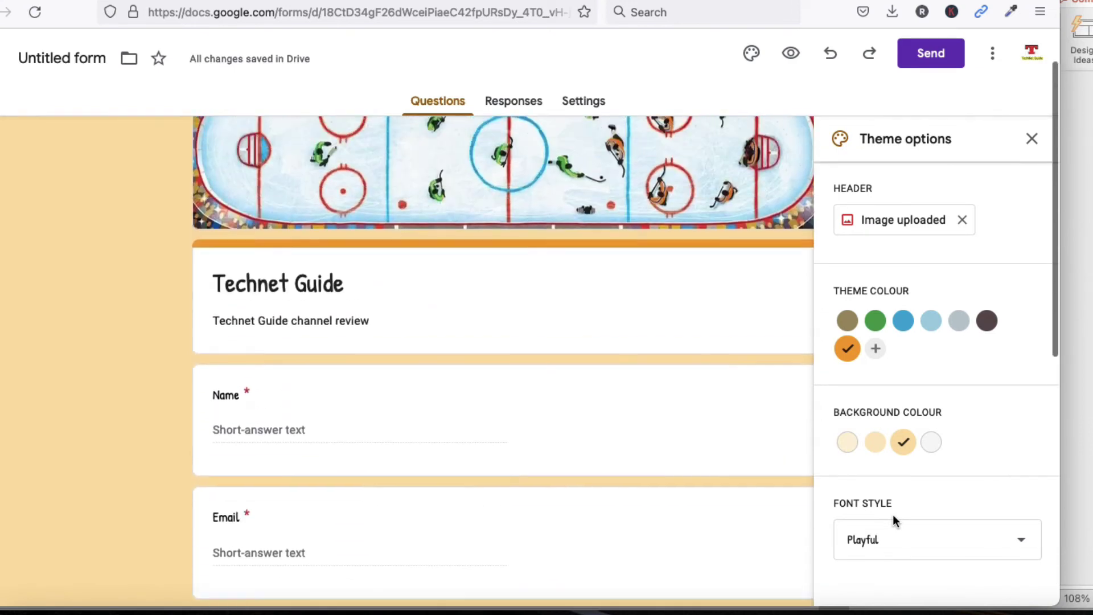
pyautogui.scroll(2, 778, 360)
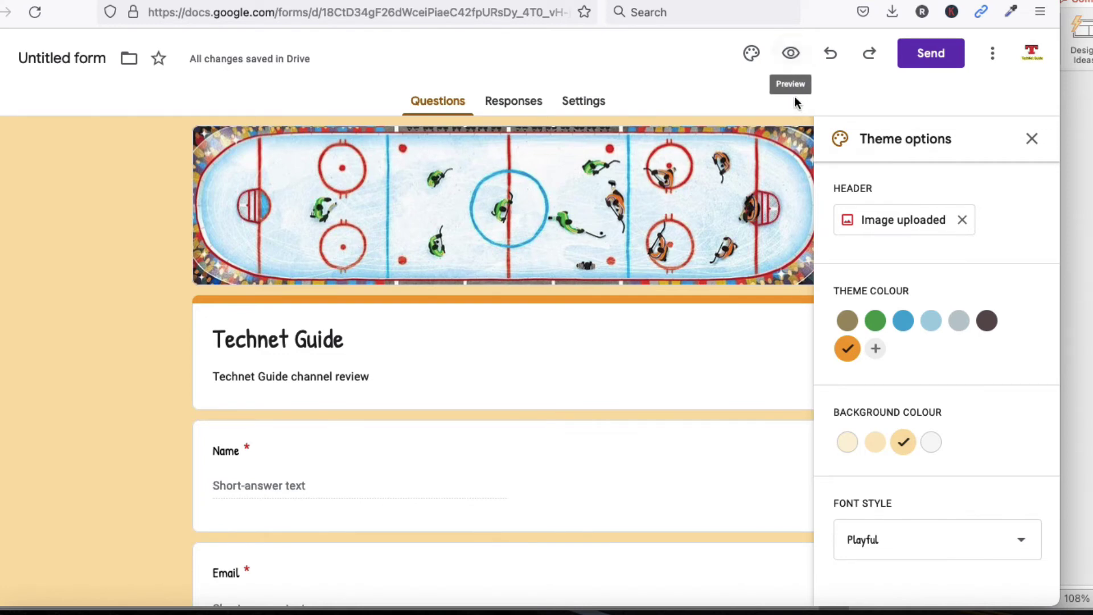
# Preview the Technet Guide form down to its Submit button, then return to the editor
pyautogui.click(791, 59)
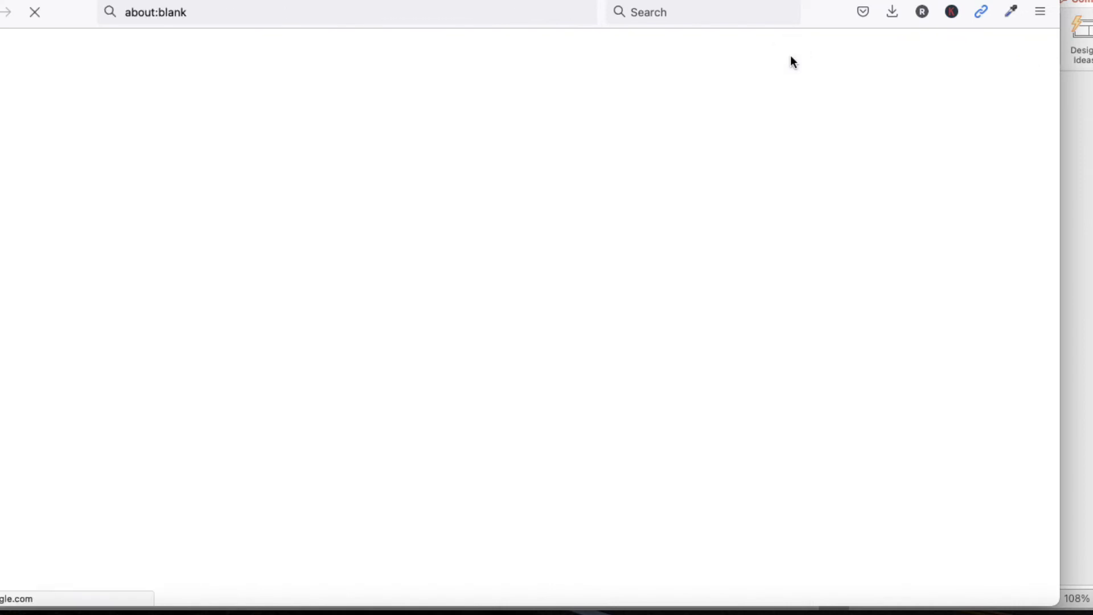
pyautogui.scroll(-4, 677, 281)
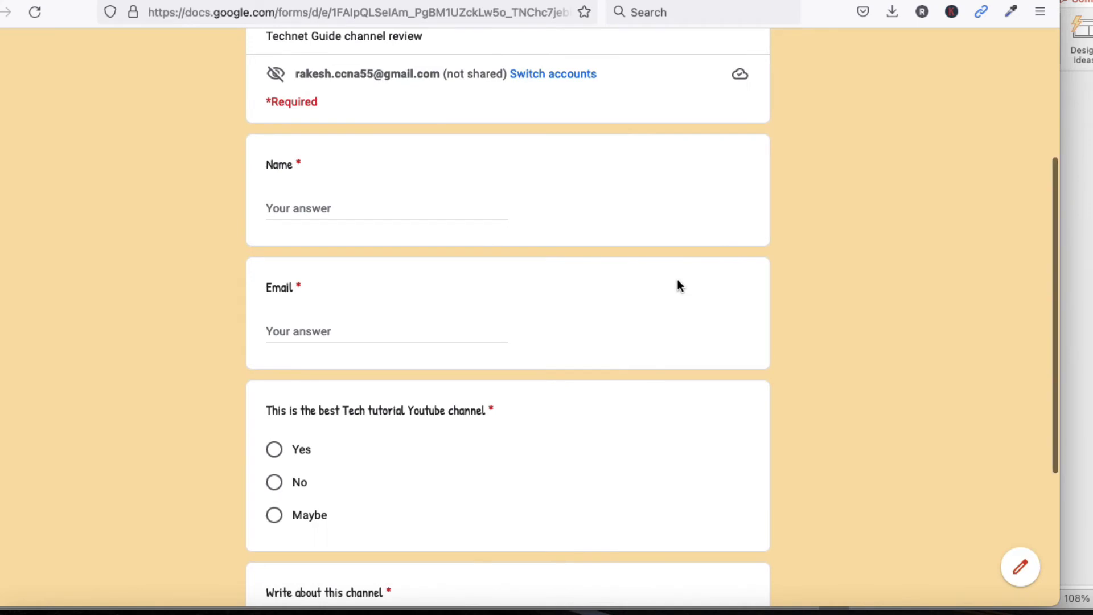
pyautogui.scroll(-4, 677, 281)
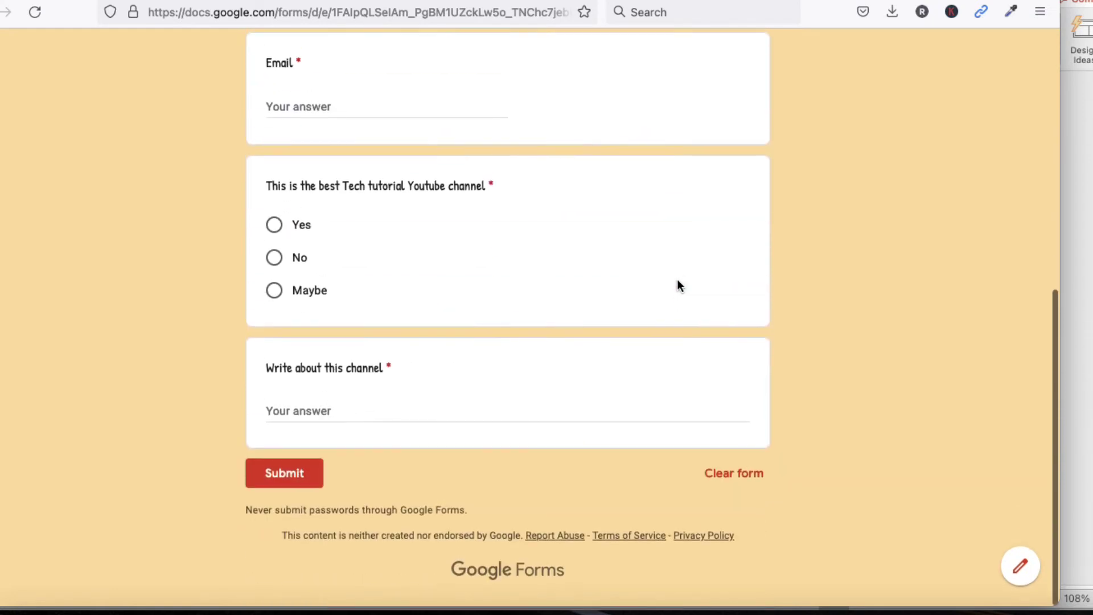
pyautogui.scroll(8, 677, 281)
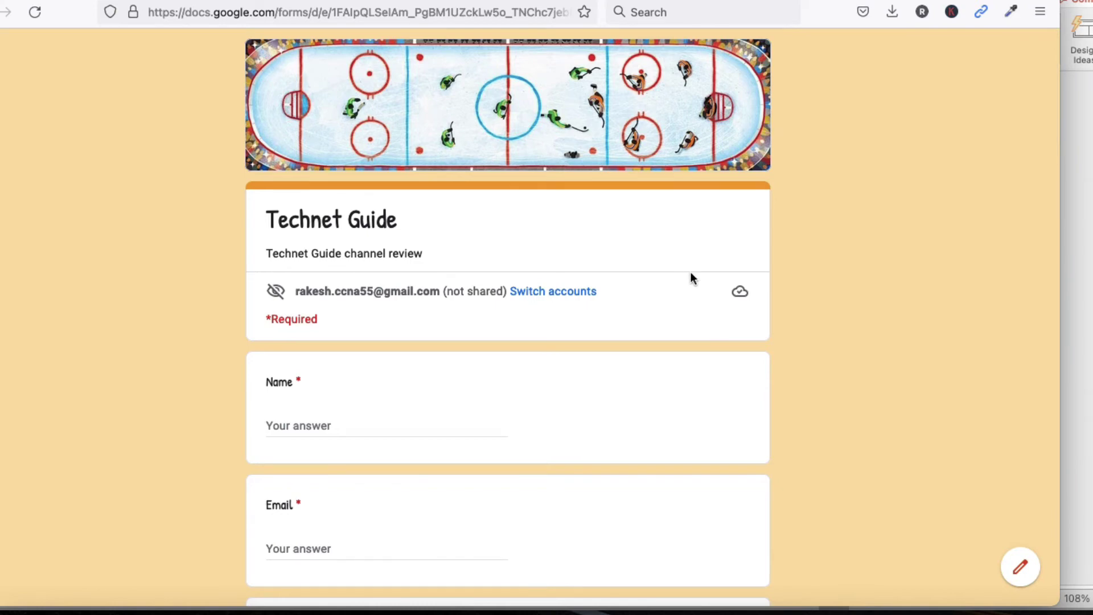
pyautogui.click(1020, 566)
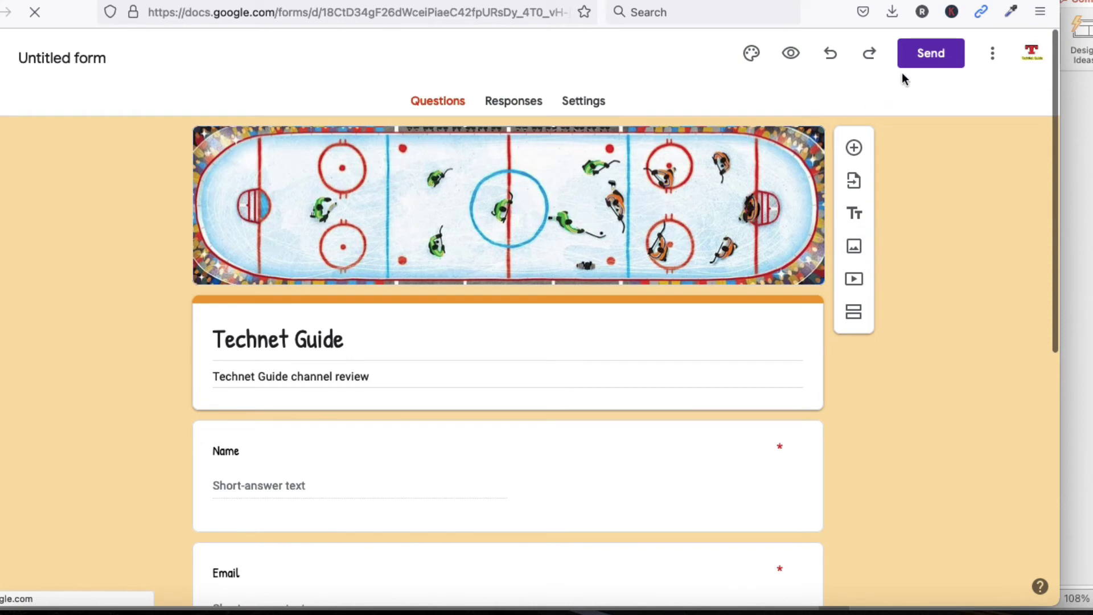
# Open the Send form dialog's link option and shorten the link to a forms.gle URL
pyautogui.scroll(-2, 927, 73)
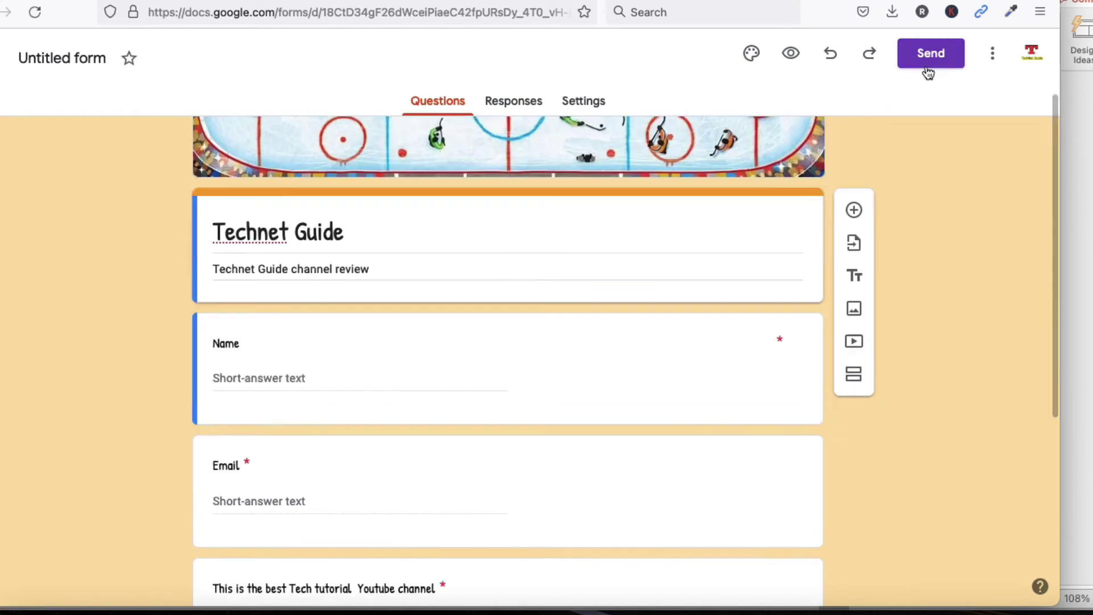
pyautogui.scroll(-5, 928, 73)
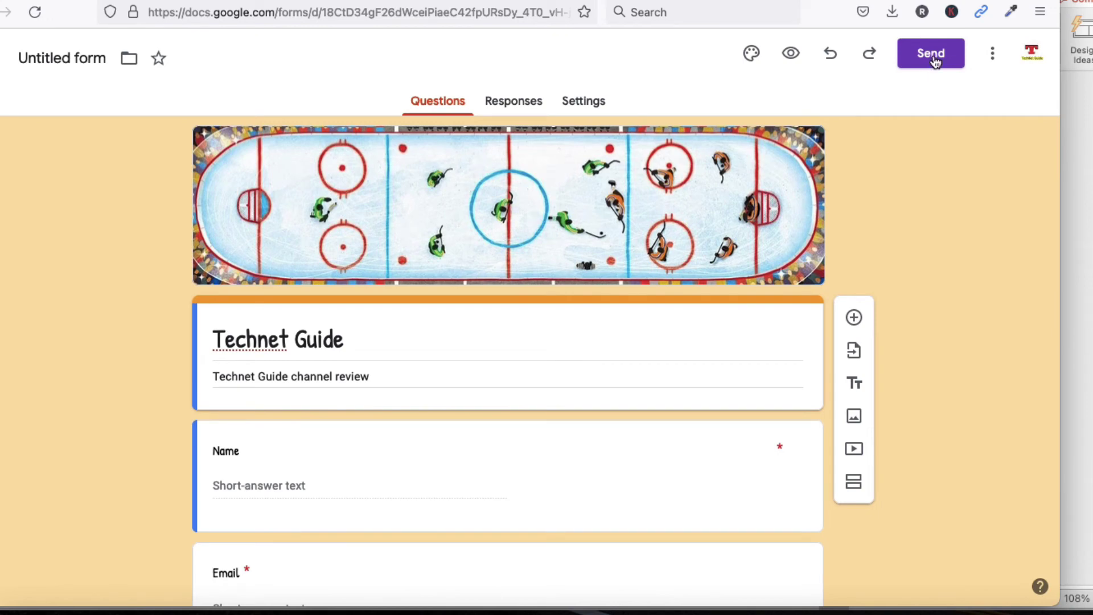
pyautogui.click(930, 59)
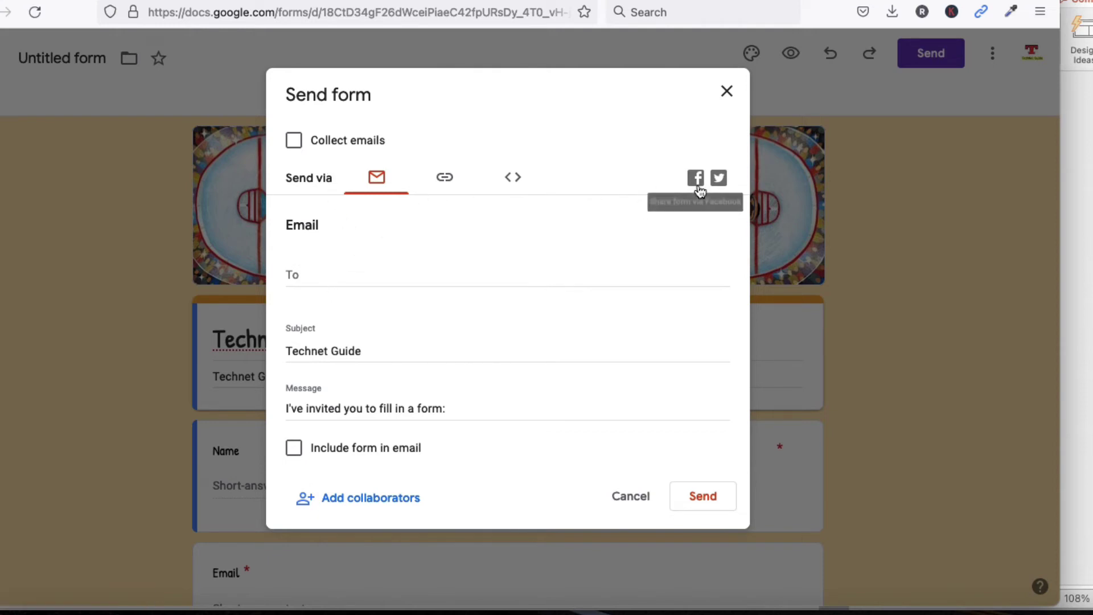
pyautogui.click(444, 177)
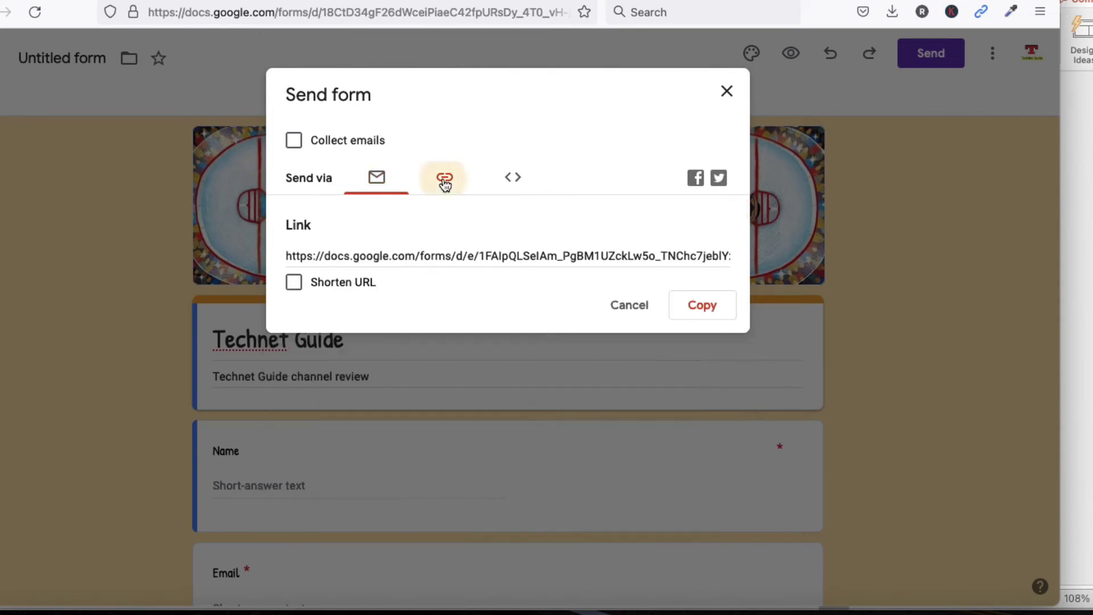
pyautogui.click(414, 258)
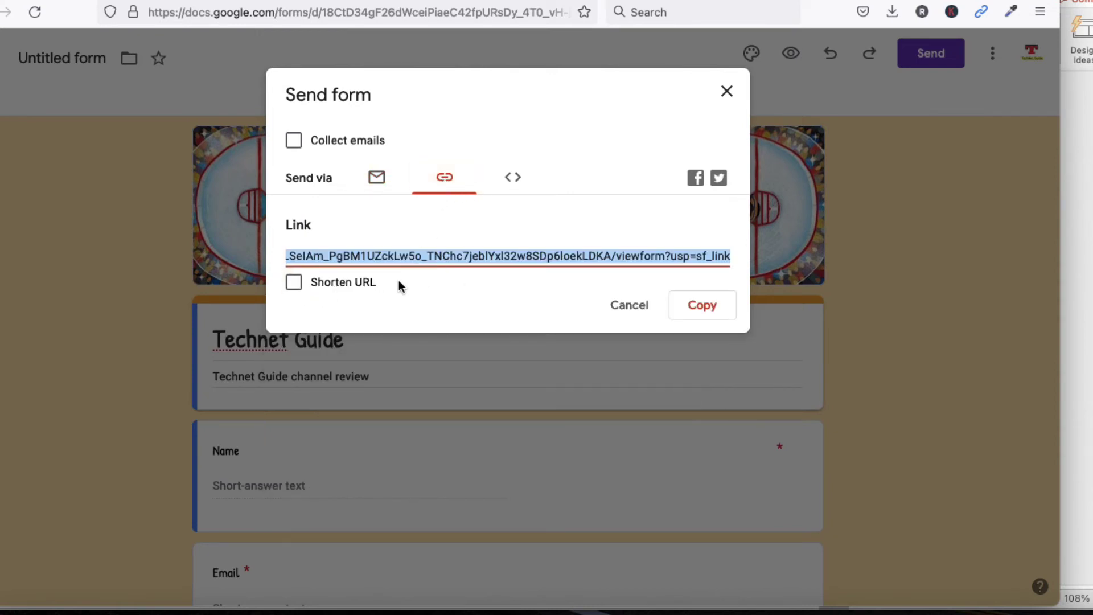
pyautogui.click(295, 283)
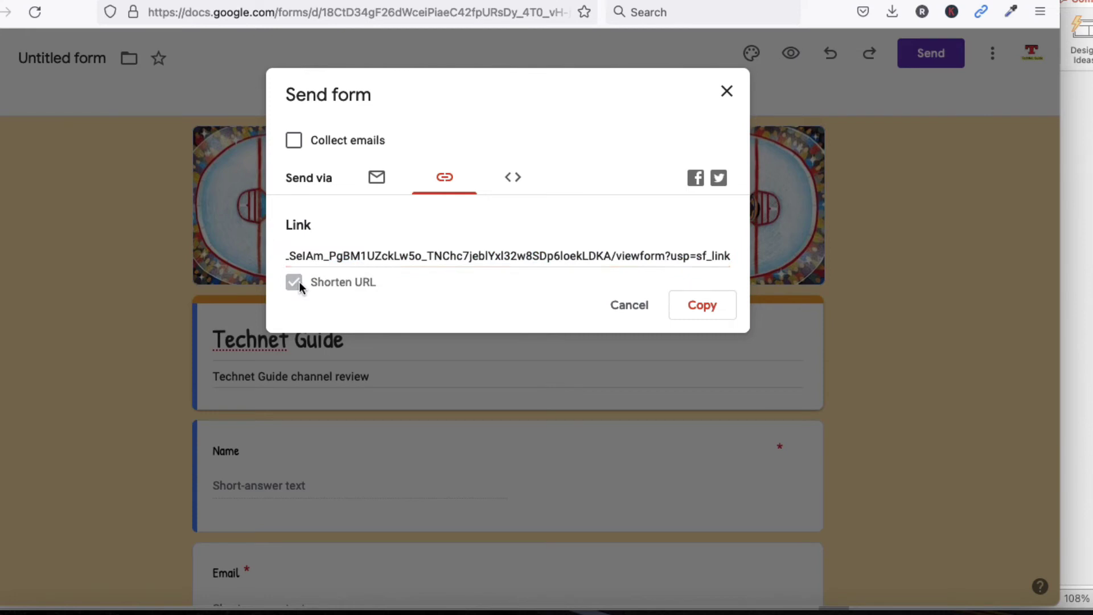
# Copy the shortened forms.gle link to the clipboard, ending on the Email option
pyautogui.rightClick(408, 256)
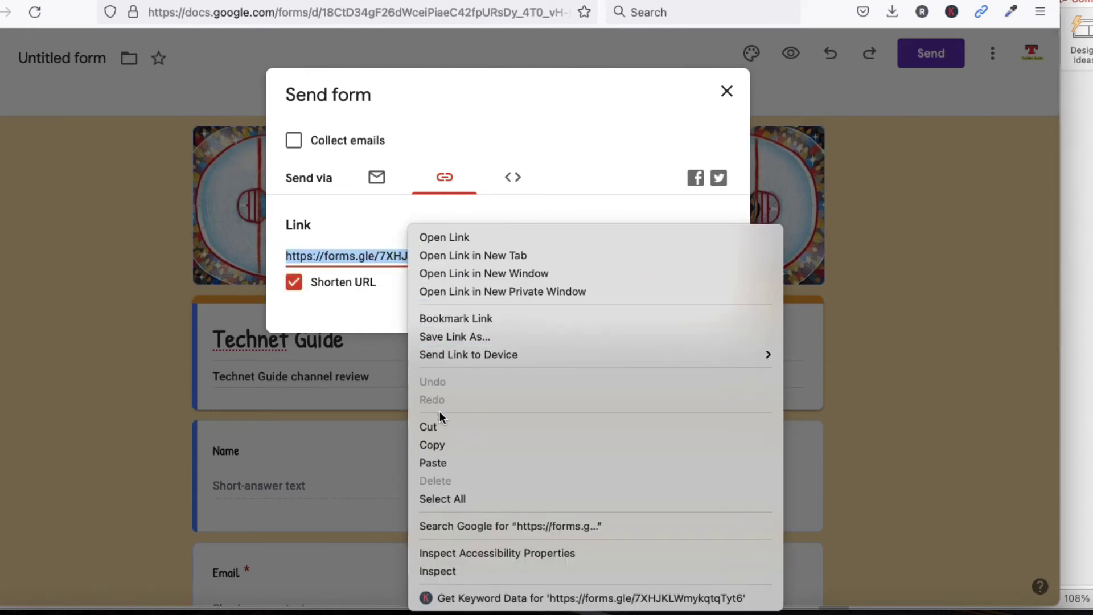
pyautogui.click(440, 446)
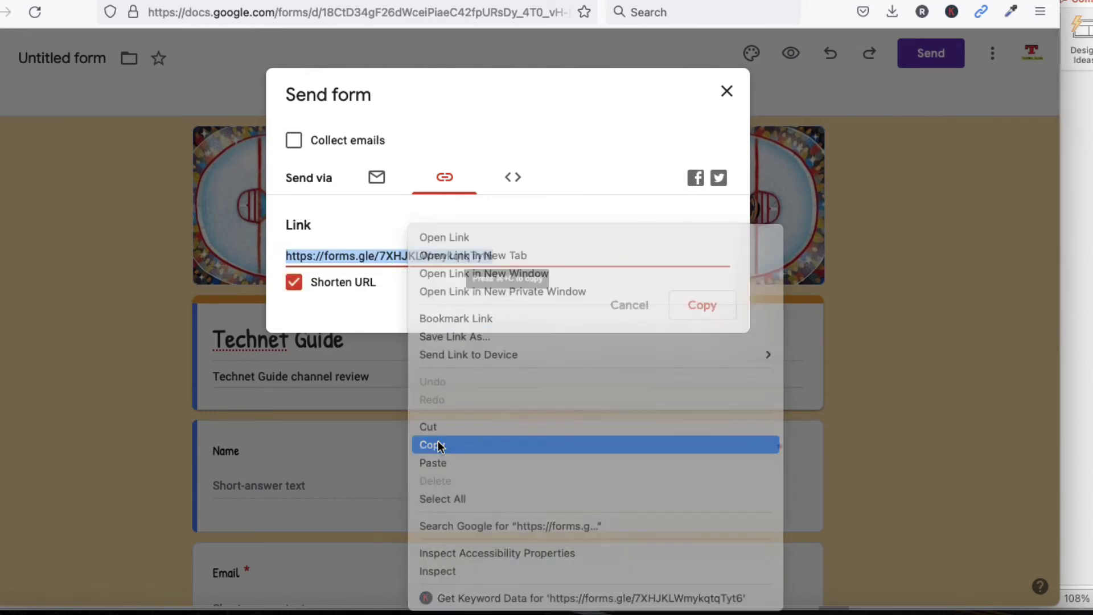
pyautogui.click(701, 310)
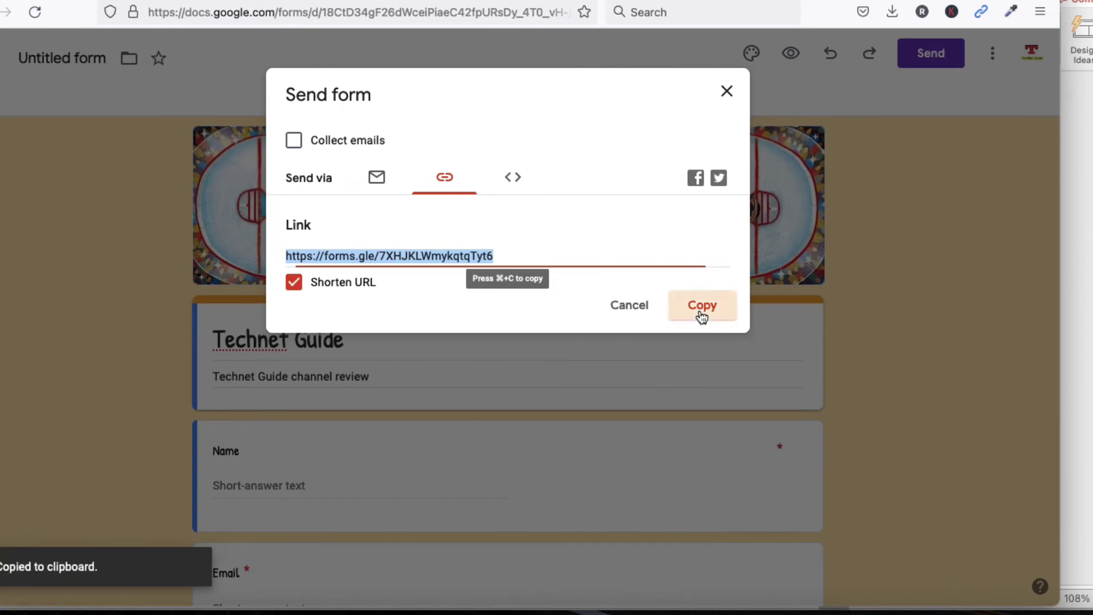
pyautogui.click(376, 179)
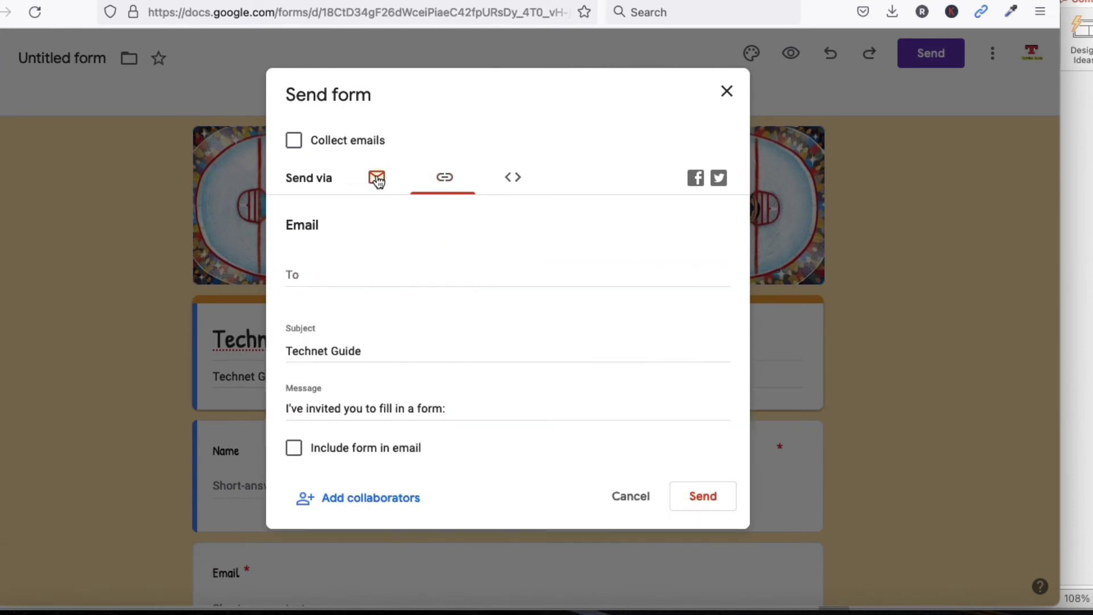
# Add the suggested contact's e-mail address as the recipient in the To field
pyautogui.click(321, 274)
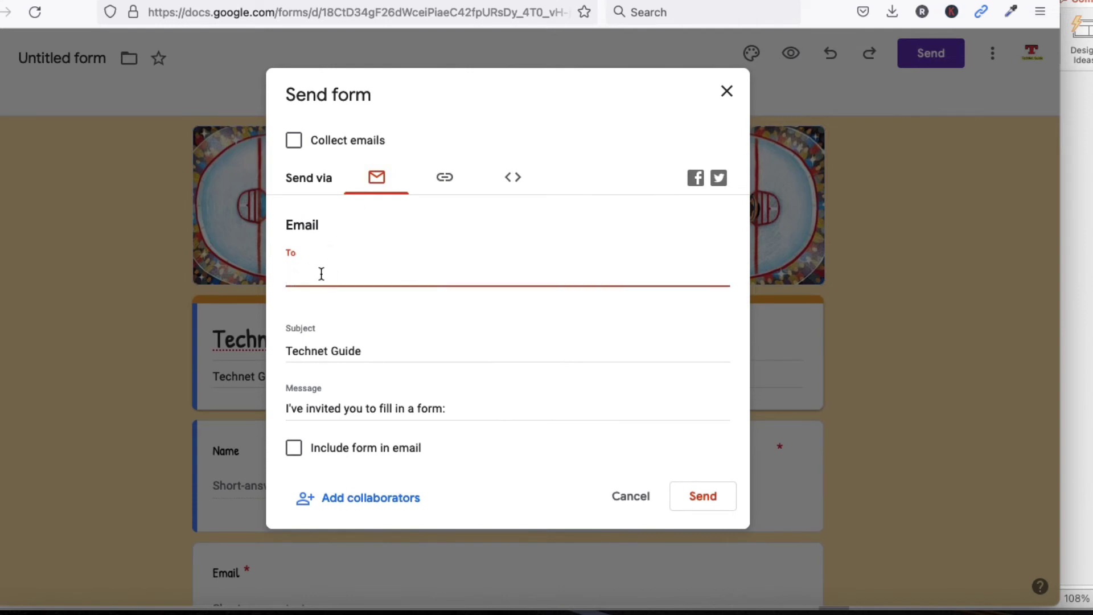
pyautogui.write('rake')
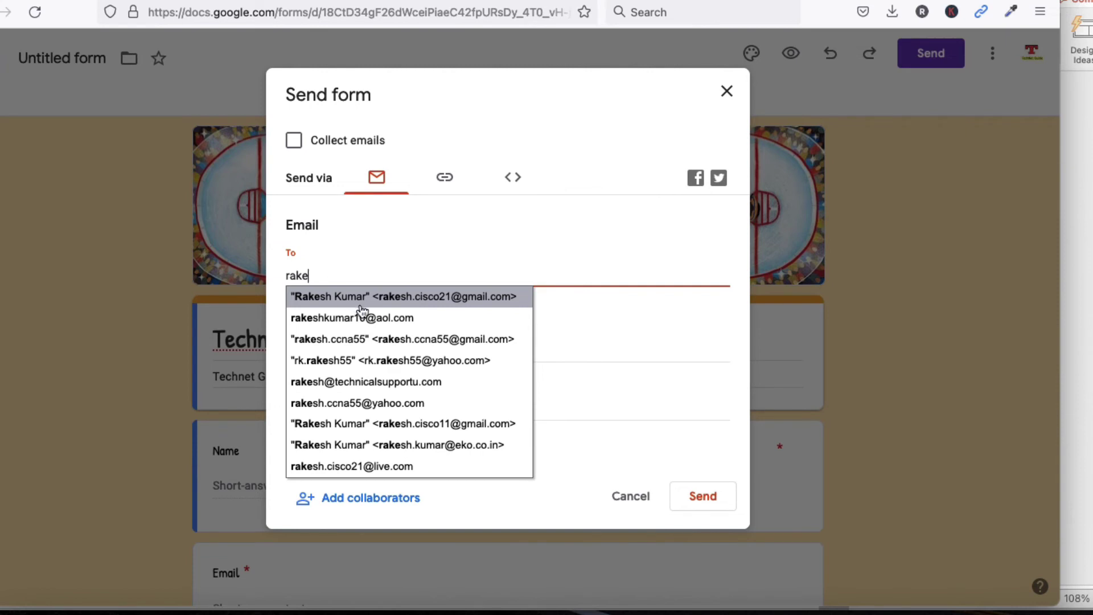
pyautogui.click(360, 303)
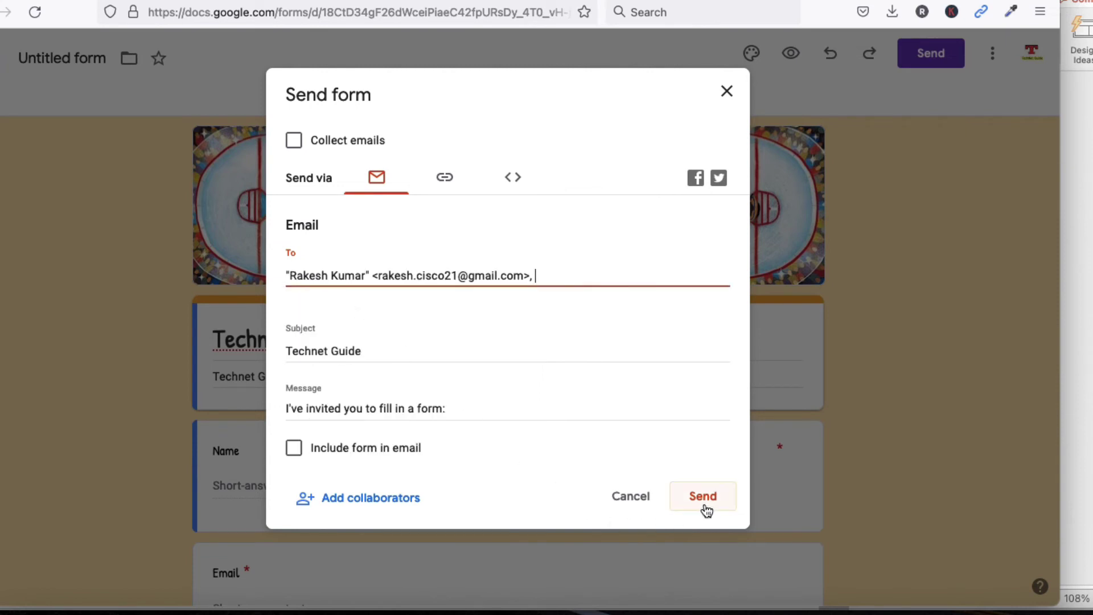
# Recopy the shortened form link, then email the Technet Guide form to the recipient
pyautogui.click(445, 178)
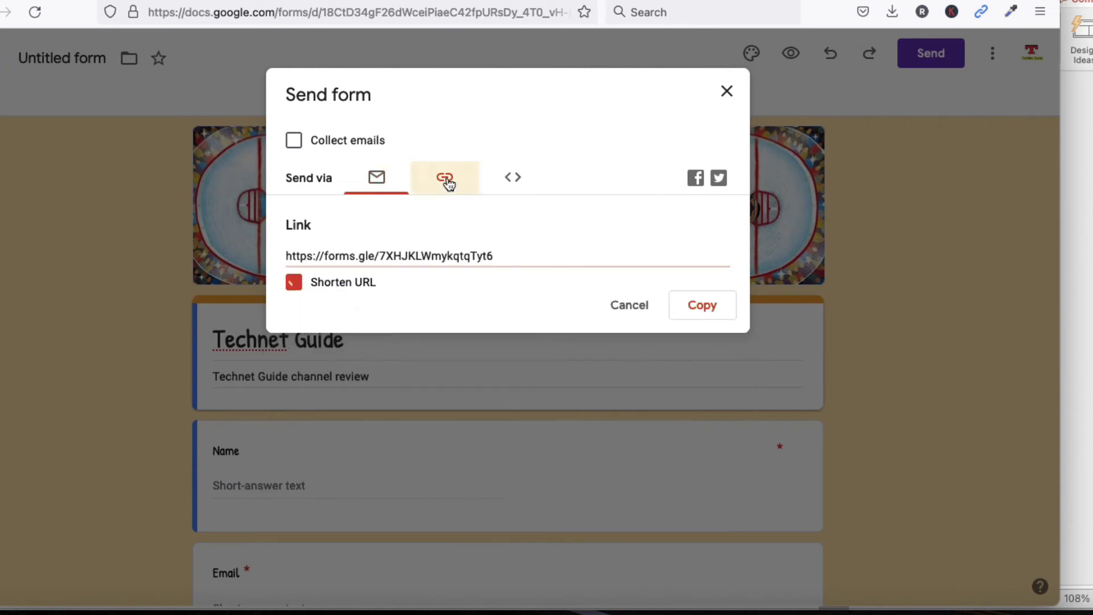
pyautogui.click(703, 307)
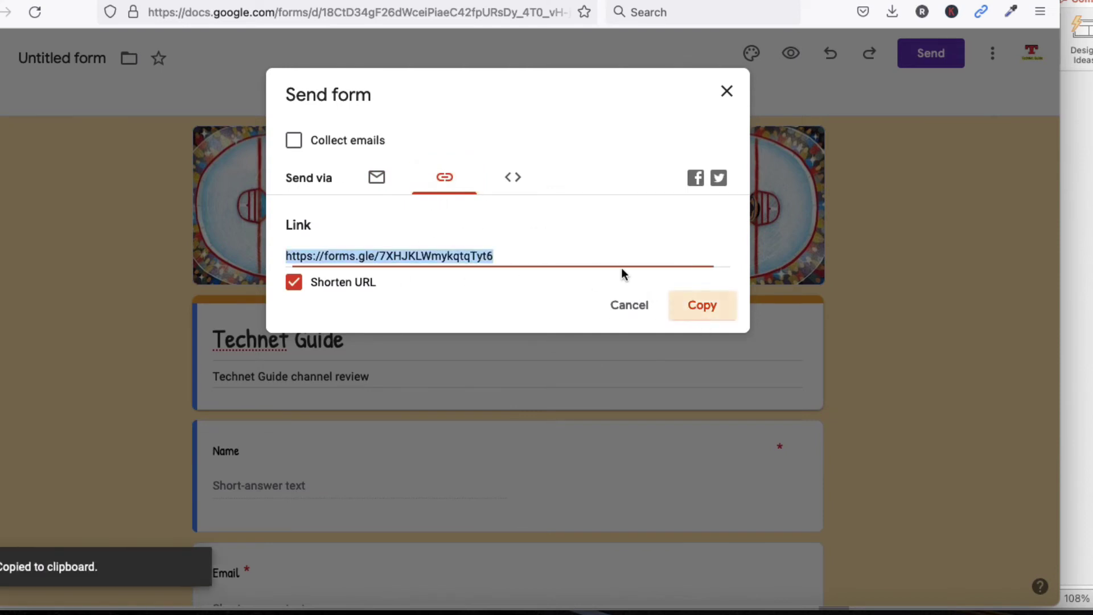
pyautogui.click(377, 178)
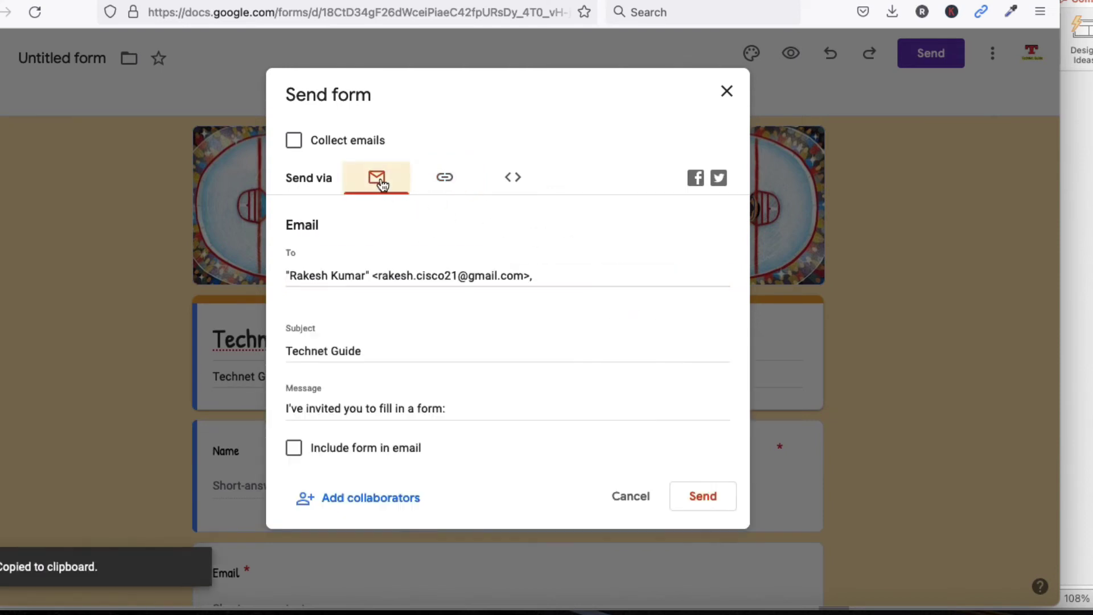
pyautogui.click(703, 496)
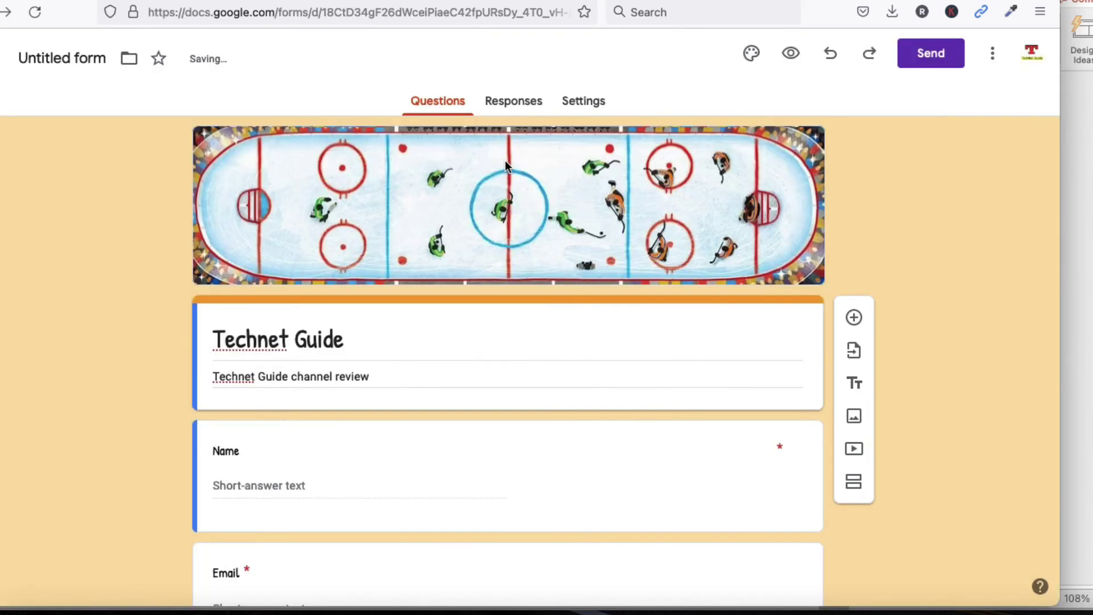
# Paste and send the forms.gle link in a WhatsApp Web chat, then open it
pyautogui.hotkey('ctrl', 't')
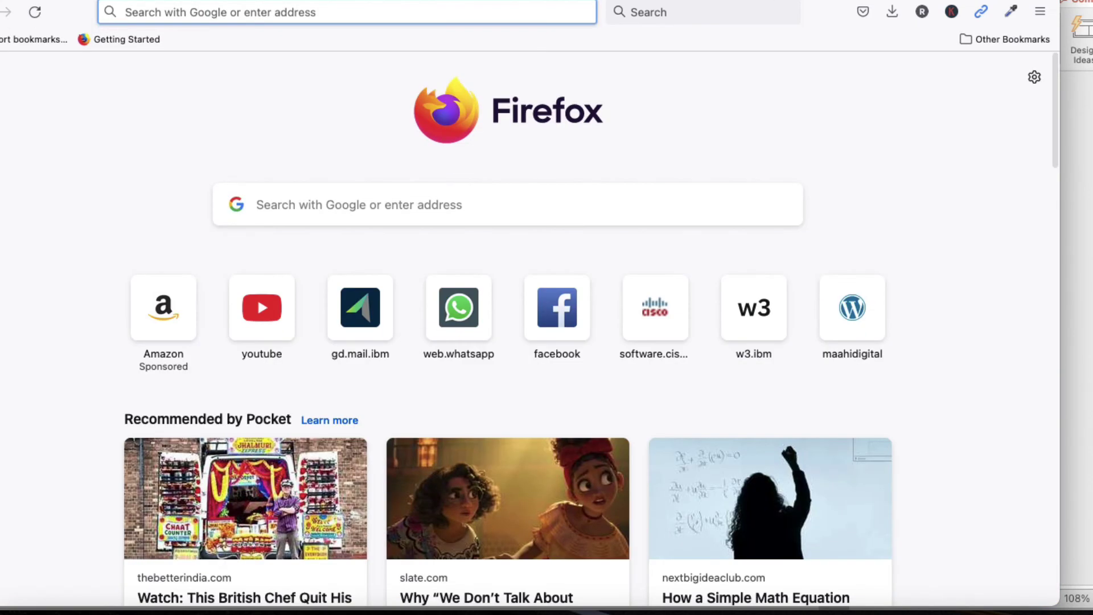
pyautogui.click(468, 334)
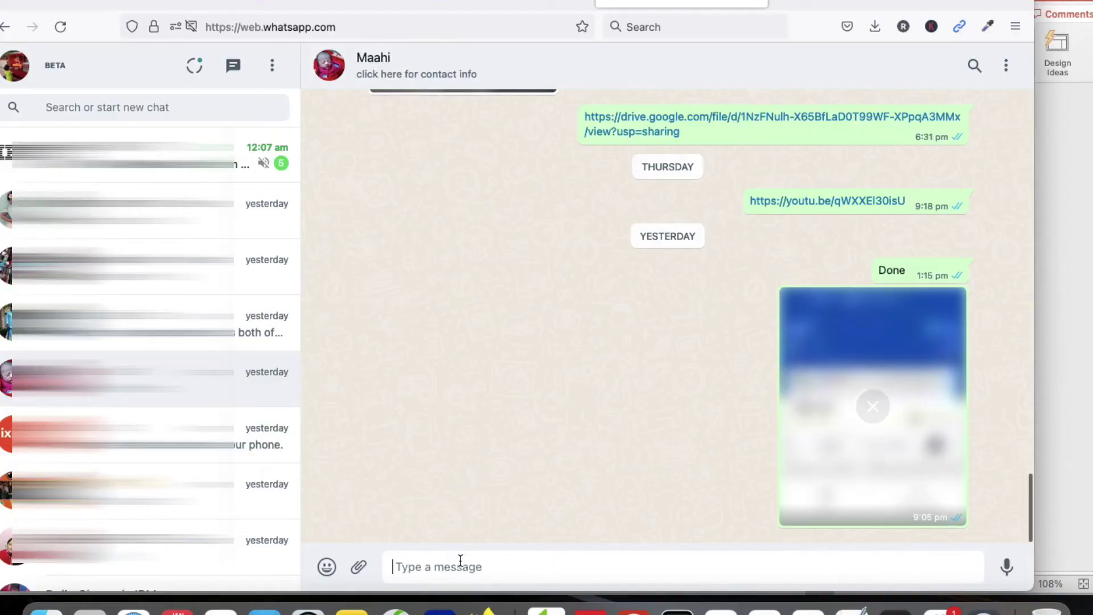
pyautogui.press('super+v')
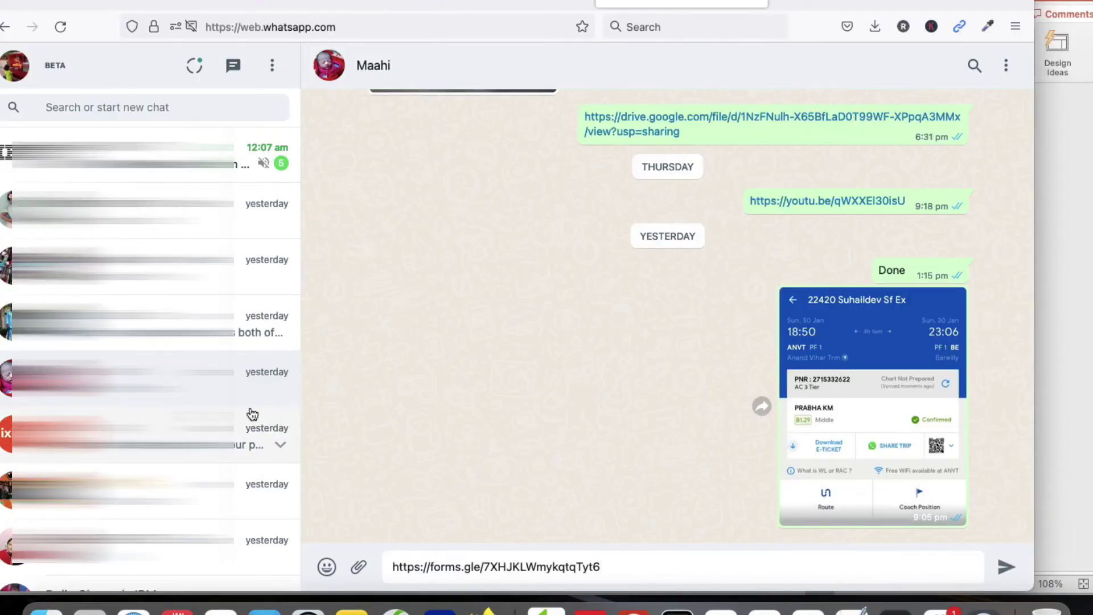
pyautogui.press('Return')
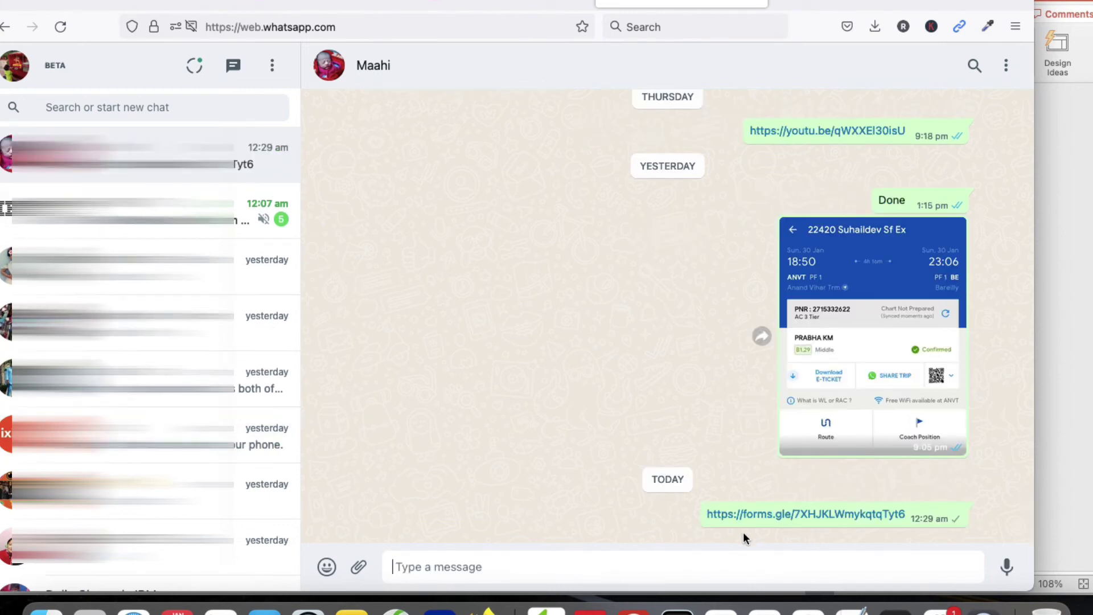
pyautogui.click(768, 516)
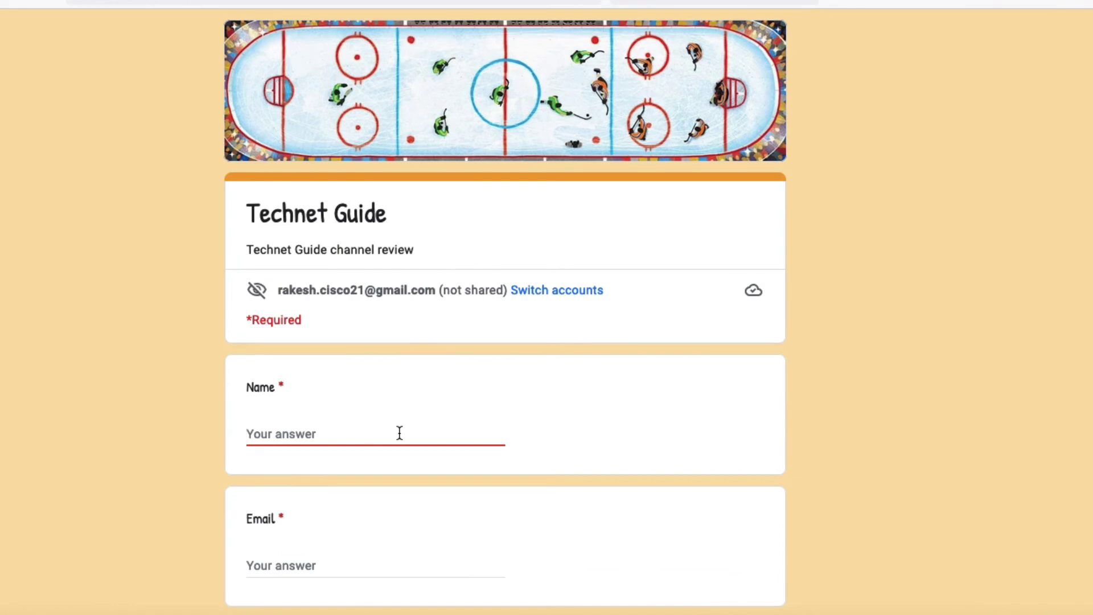
# Enter the respondent's name and e-mail, and answer Yes to the best-channel question
pyautogui.write('Rakesh')
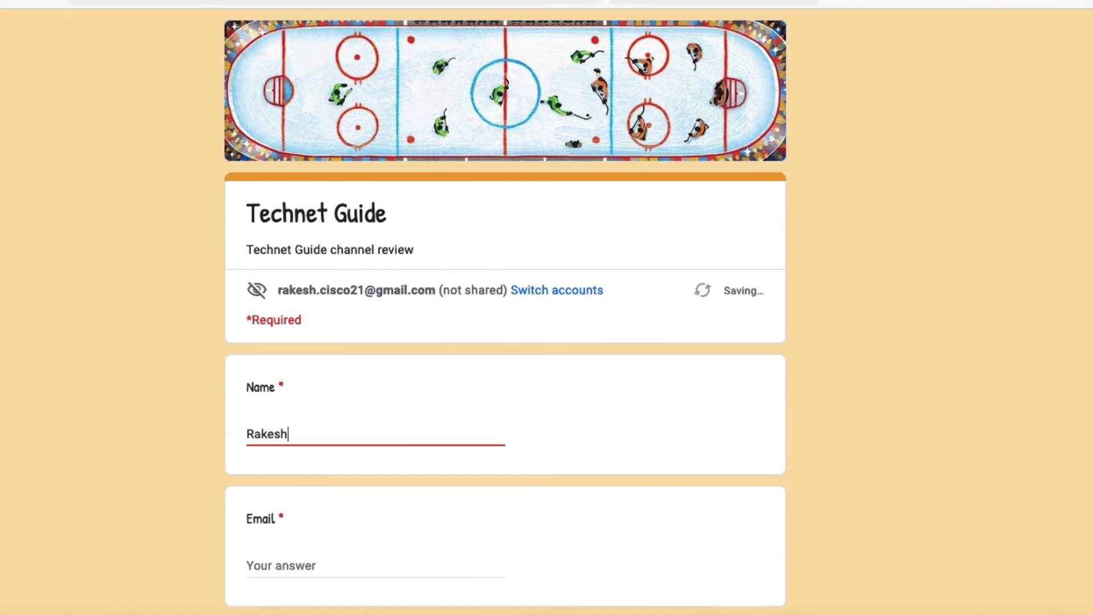
pyautogui.scroll(-3, 355, 401)
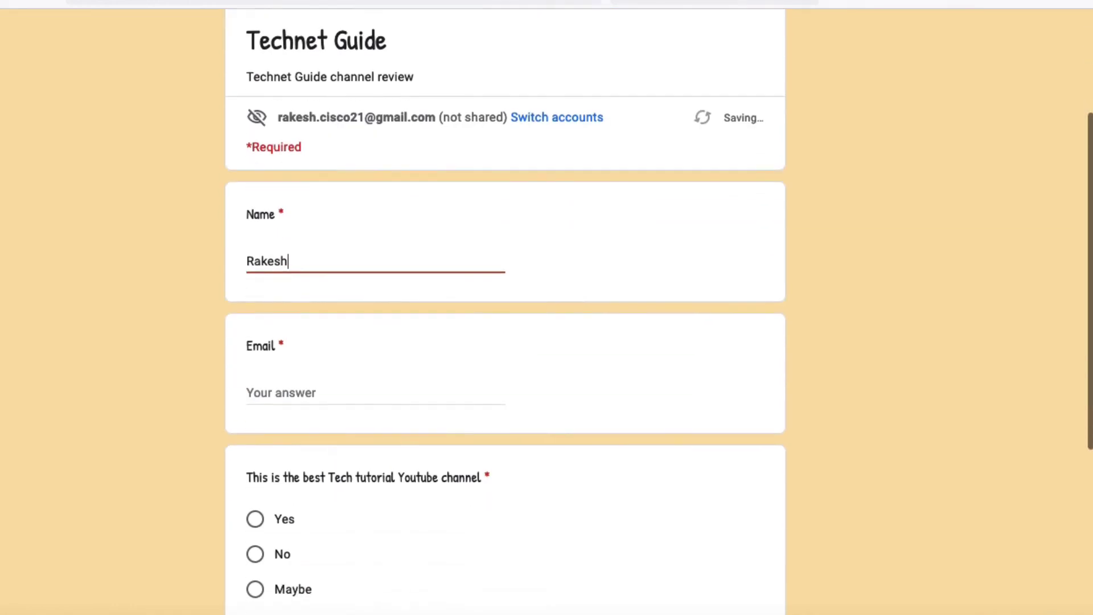
pyautogui.click(356, 396)
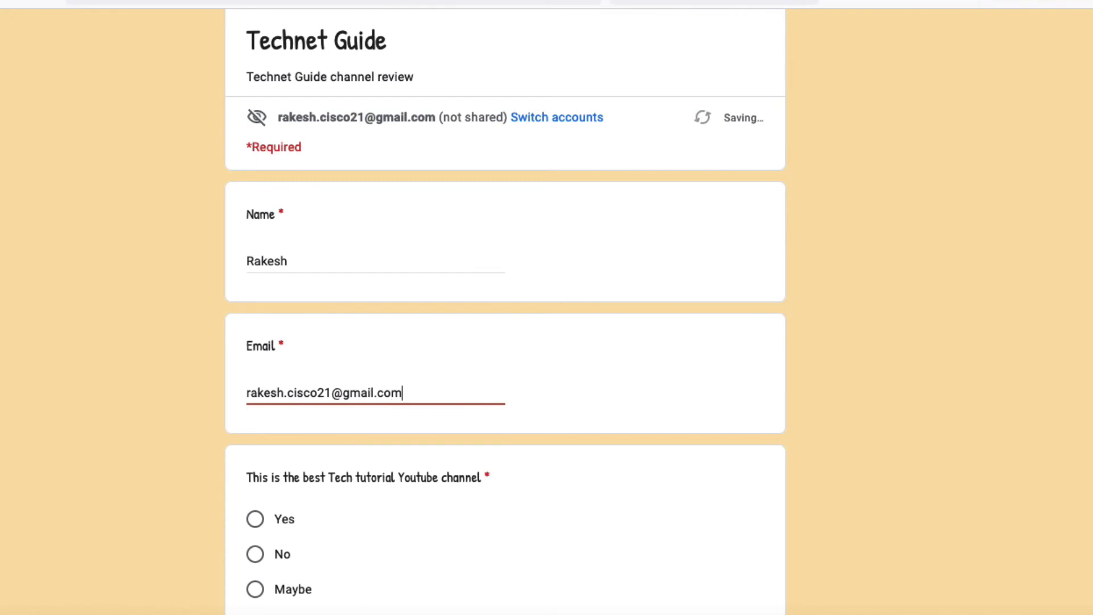
pyautogui.scroll(-2, 368, 455)
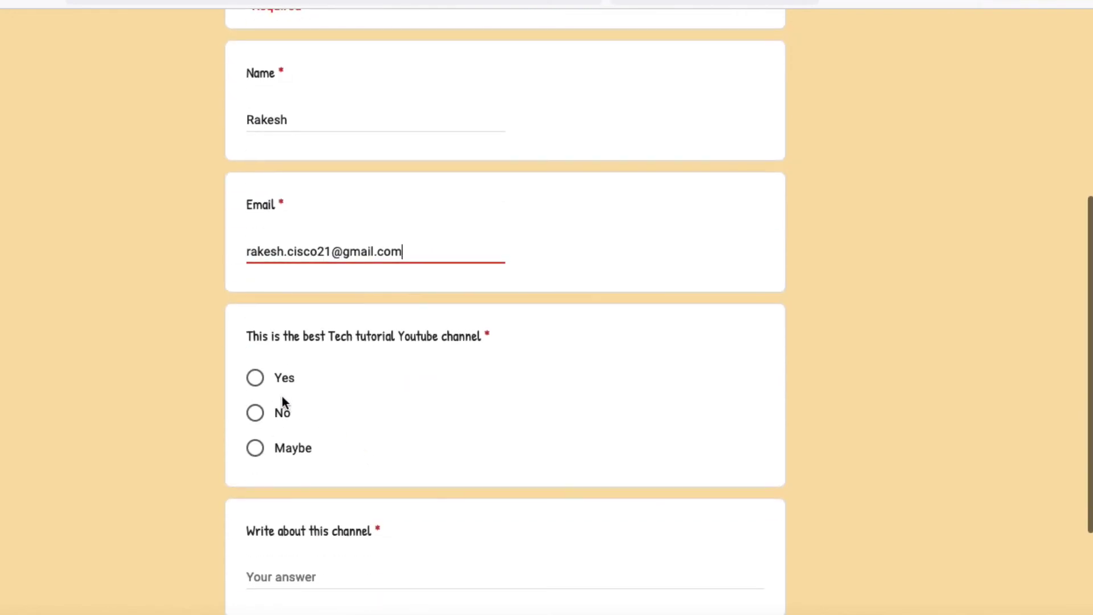
pyautogui.click(254, 383)
# Write the review 'This best technology tutorial youtube channel' and submit the form
pyautogui.scroll(-2, 393, 486)
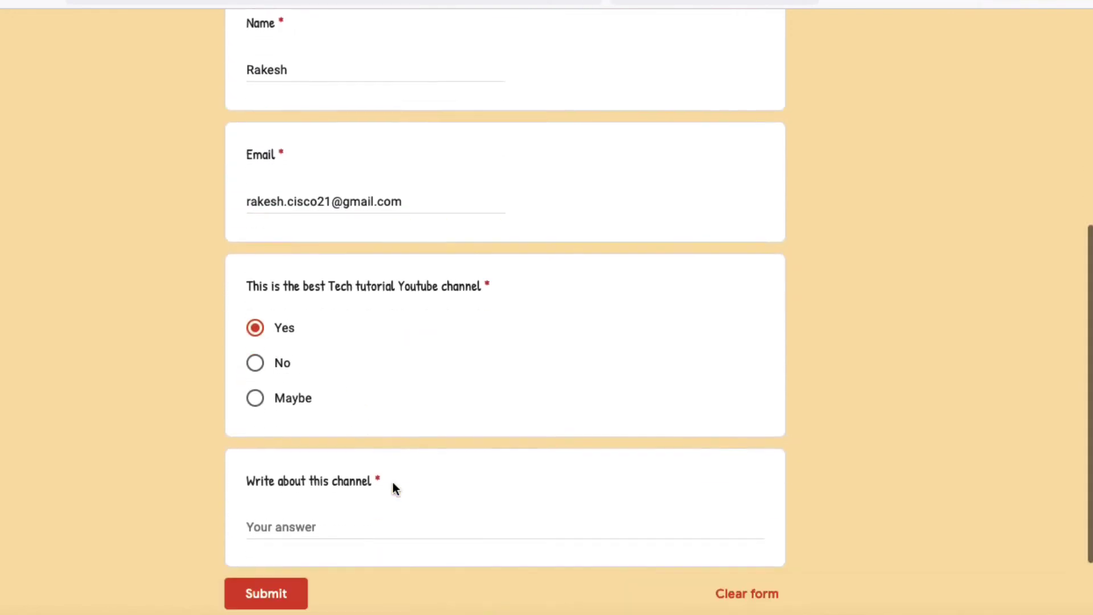
pyautogui.click(335, 433)
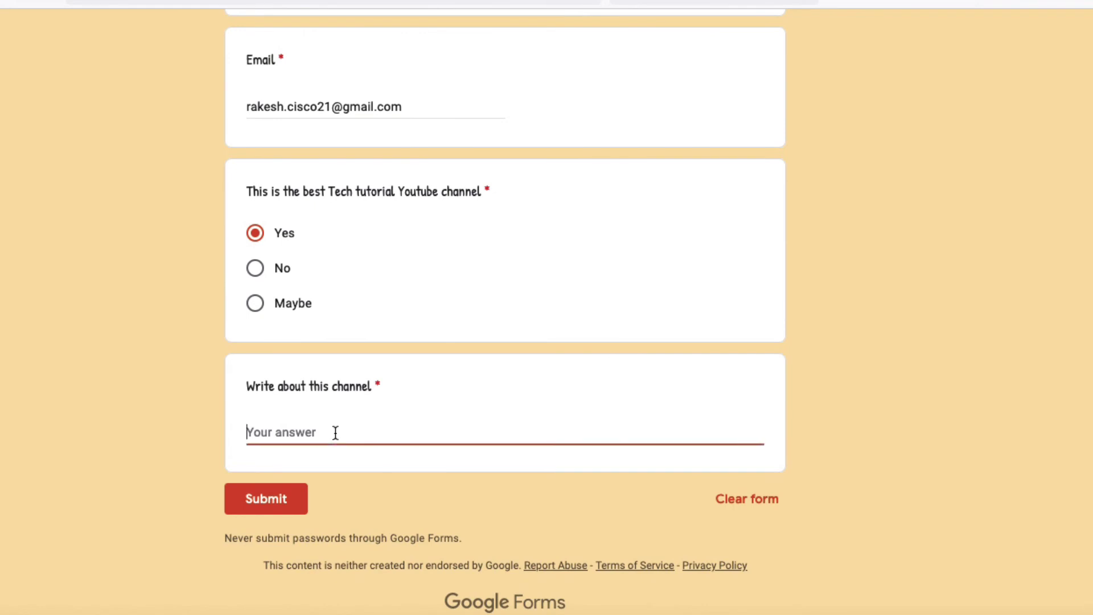
pyautogui.write('This best technology tut')
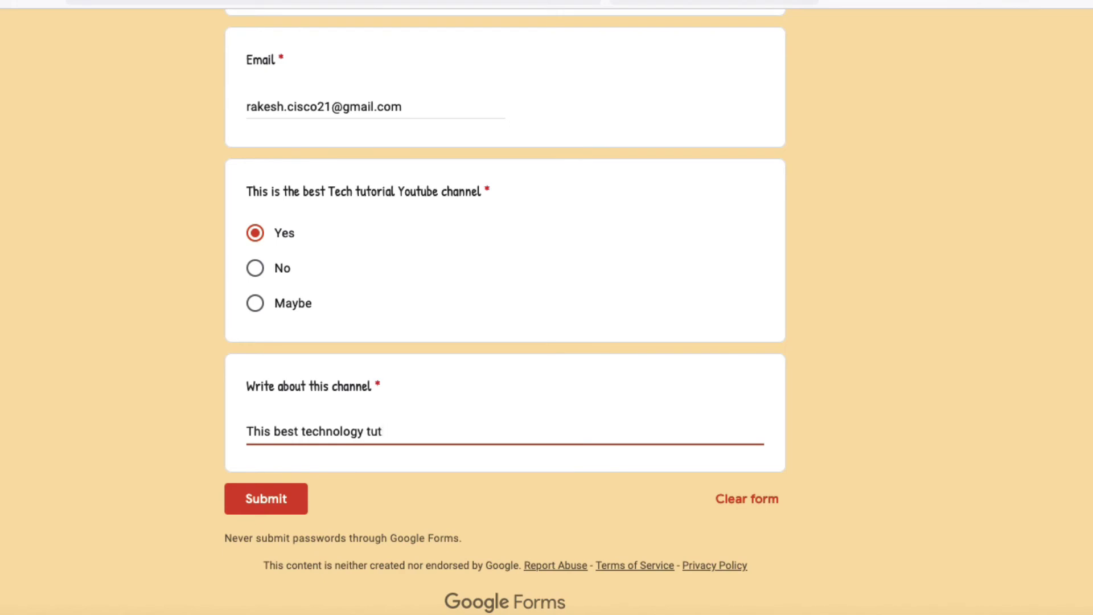
pyautogui.write('orial')
pyautogui.press('BackSpace')
pyautogui.press('BackSpace')
pyautogui.press('BackSpace')
pyautogui.press('BackSpace')
pyautogui.press('BackSpace')
pyautogui.press('BackSpace')
pyautogui.write('orial youtube')
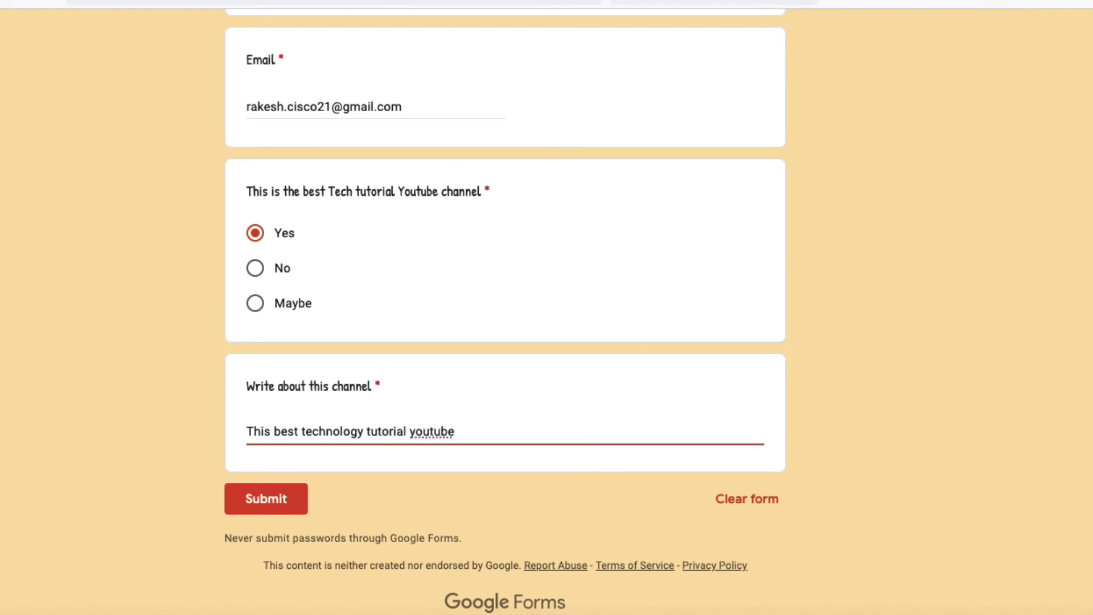
pyautogui.write(' channel')
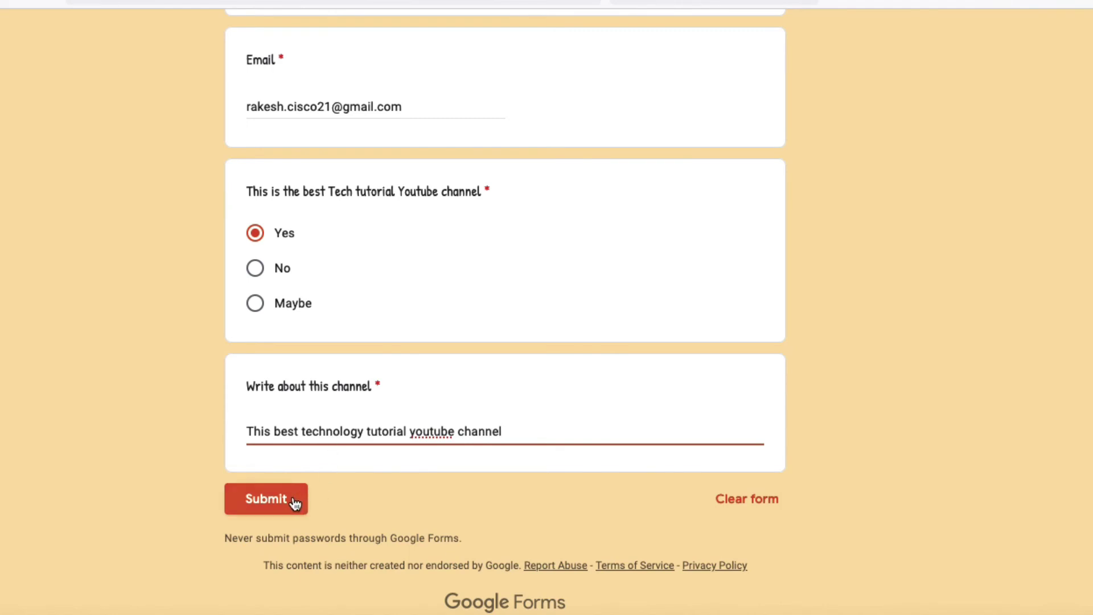
pyautogui.click(294, 500)
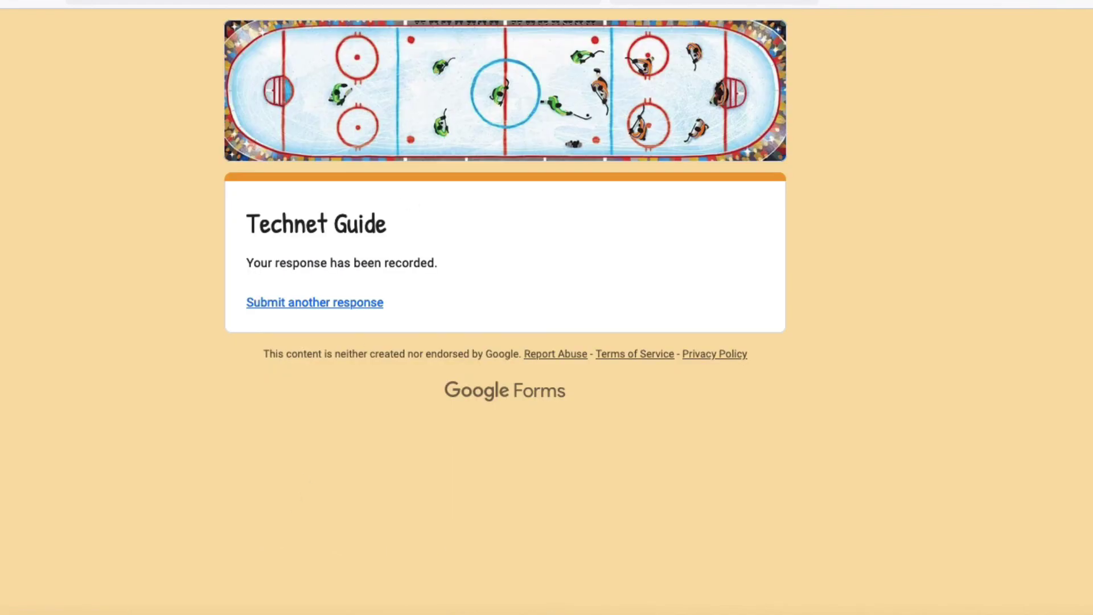
# Back in the editor, review the Responses summary: 1 response, 100% Yes, plus the review
pyautogui.click(261, 5)
pyautogui.click(511, 91)
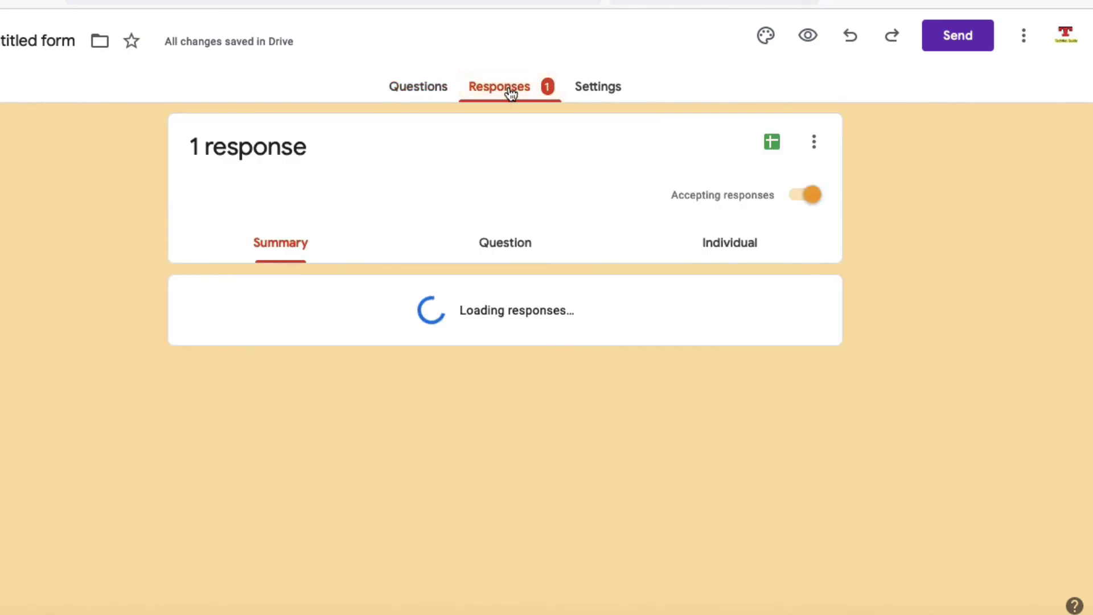
pyautogui.scroll(-2, 382, 428)
pyautogui.scroll(1, 382, 428)
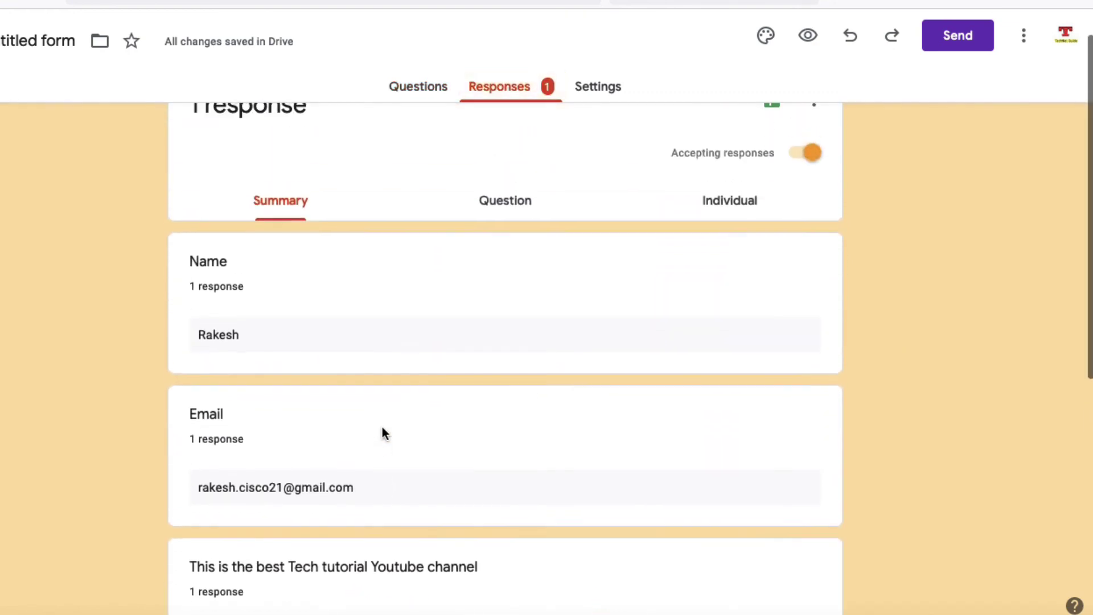
pyautogui.scroll(1, 382, 428)
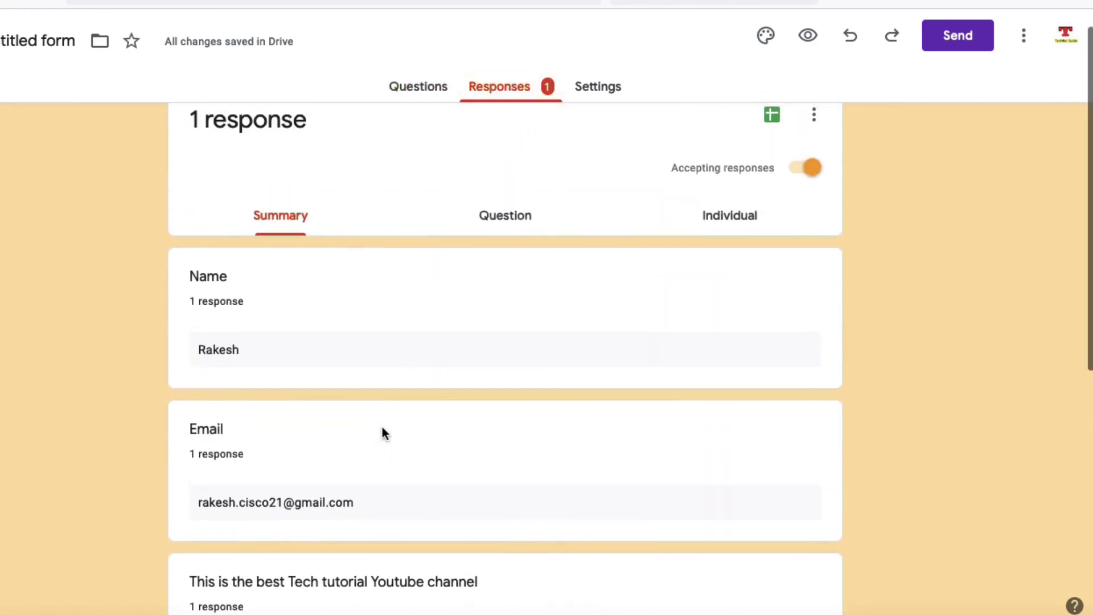
pyautogui.scroll(-2, 382, 426)
pyautogui.scroll(-6, 246, 277)
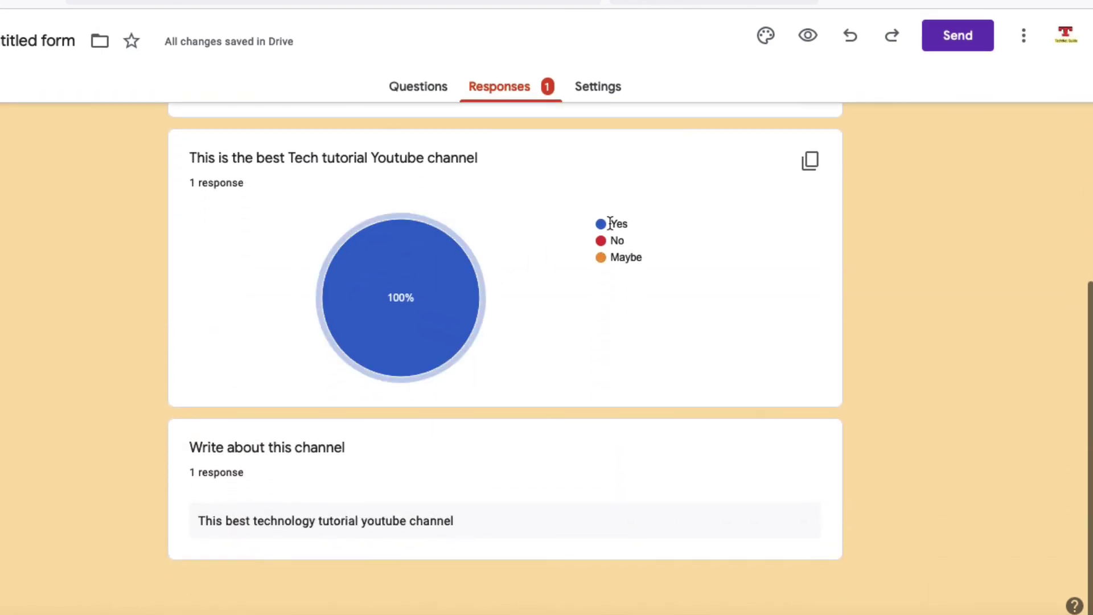
pyautogui.moveTo(389, 342)
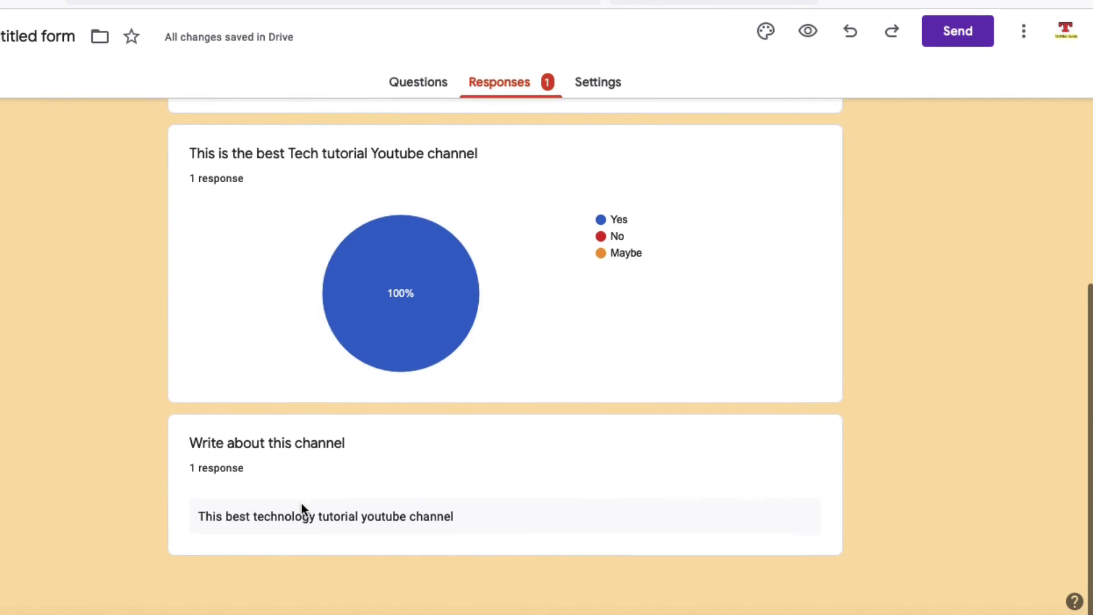
pyautogui.scroll(8, 302, 506)
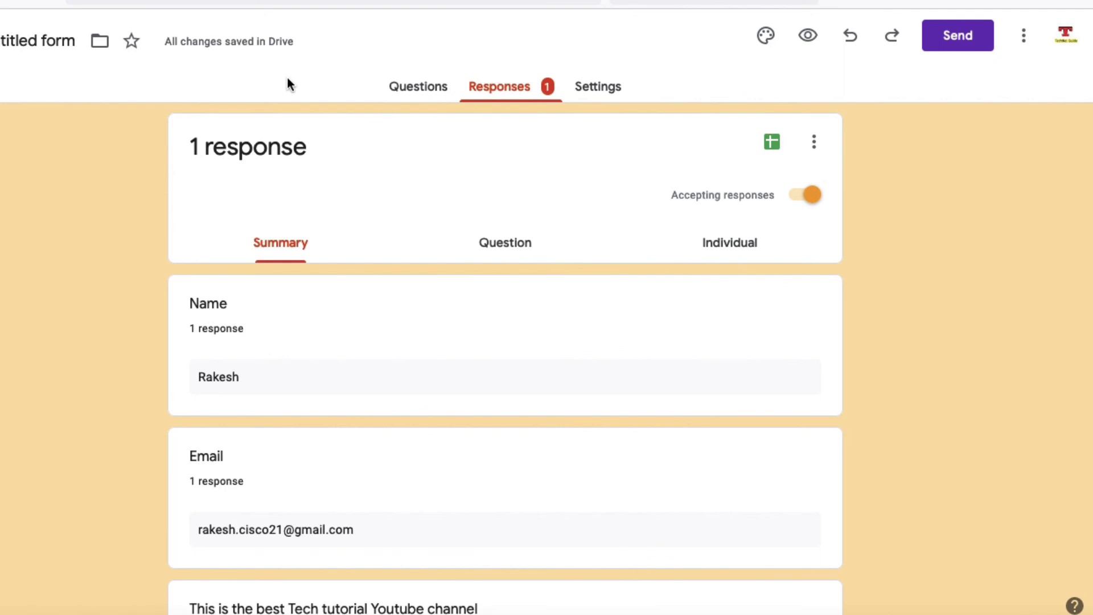
pyautogui.click(593, 90)
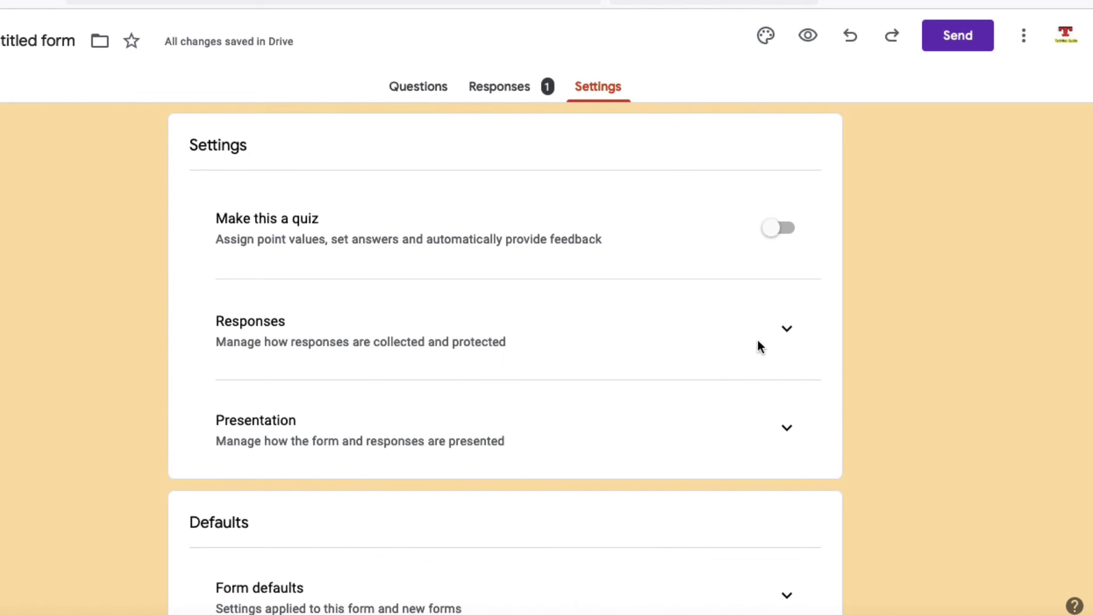
pyautogui.click(787, 333)
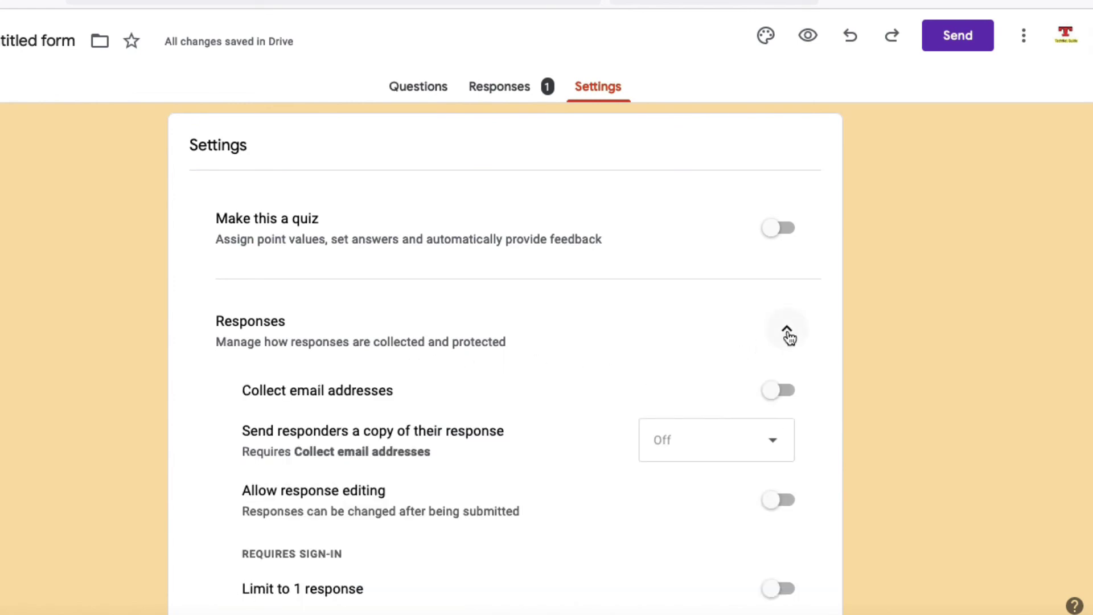
pyautogui.scroll(-2, 466, 369)
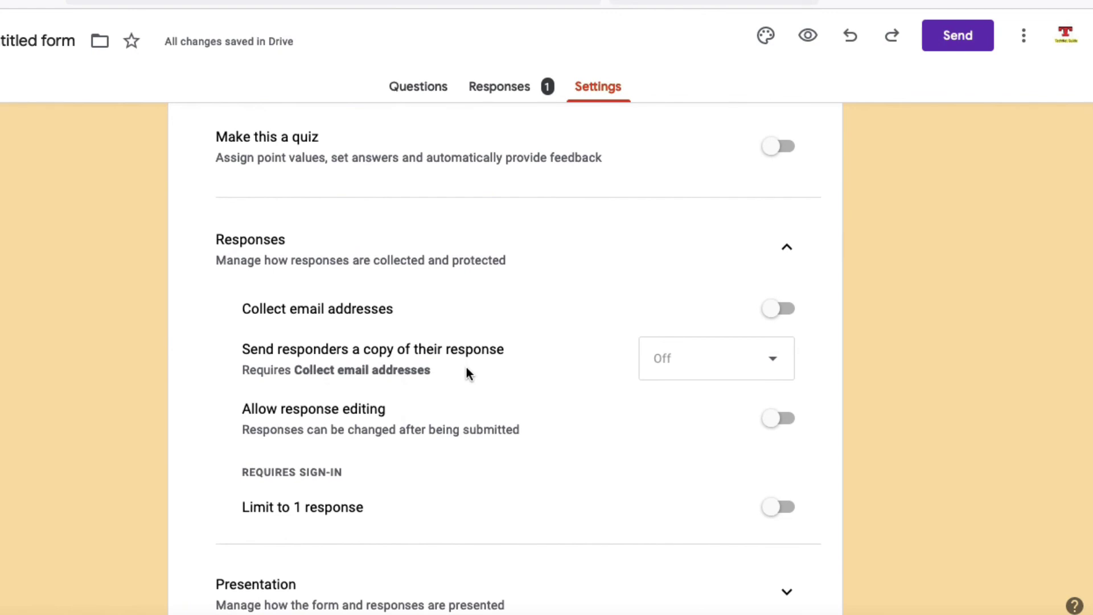
pyautogui.scroll(-1, 466, 370)
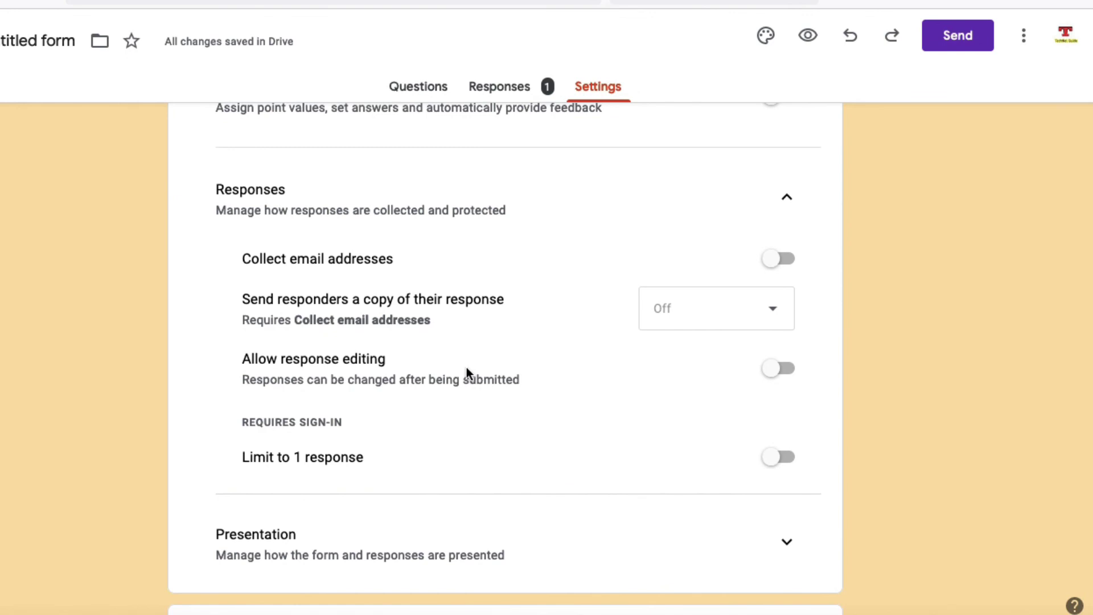
pyautogui.scroll(-5, 466, 367)
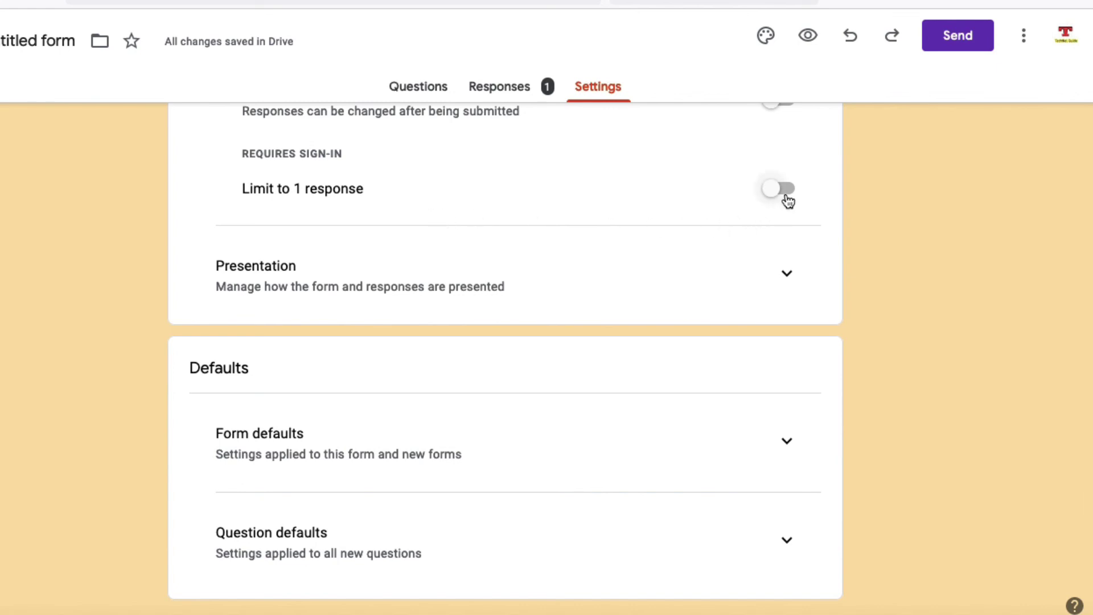
pyautogui.scroll(-1, 401, 442)
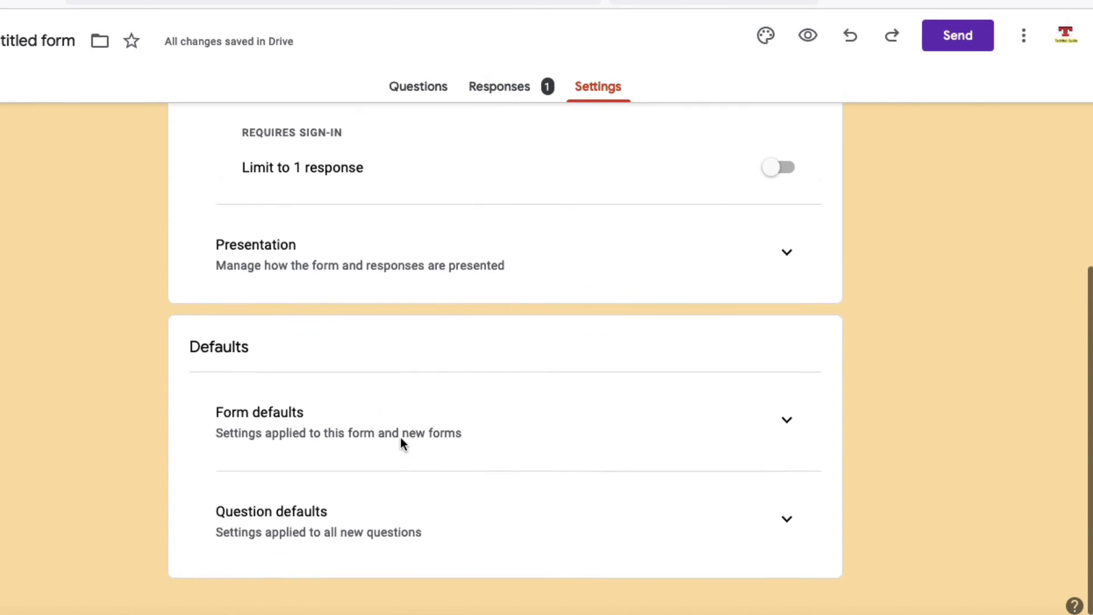
pyautogui.scroll(7, 400, 442)
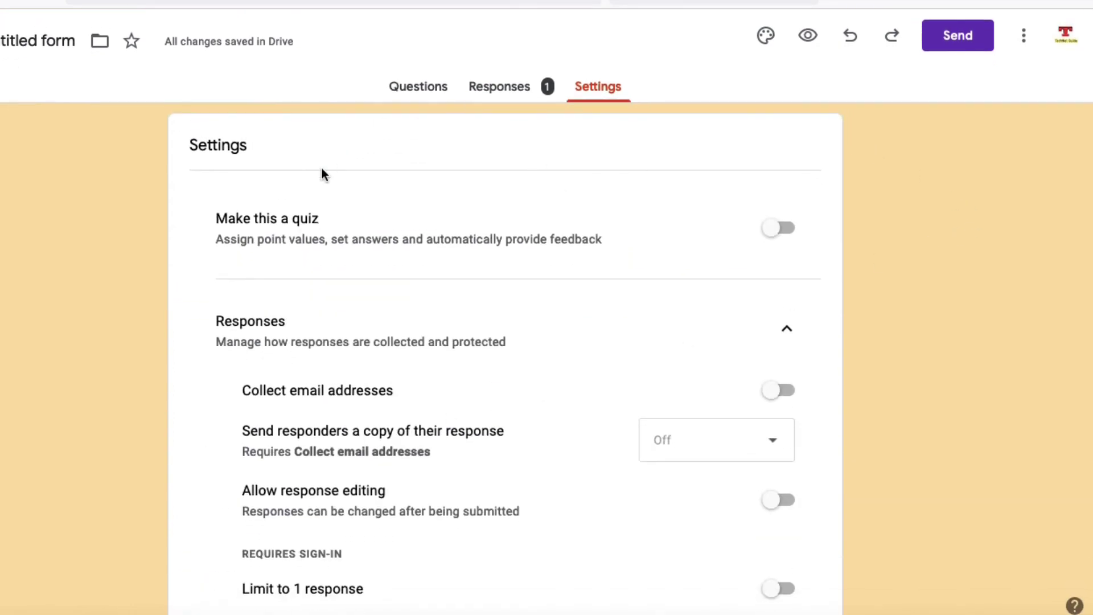
pyautogui.click(494, 85)
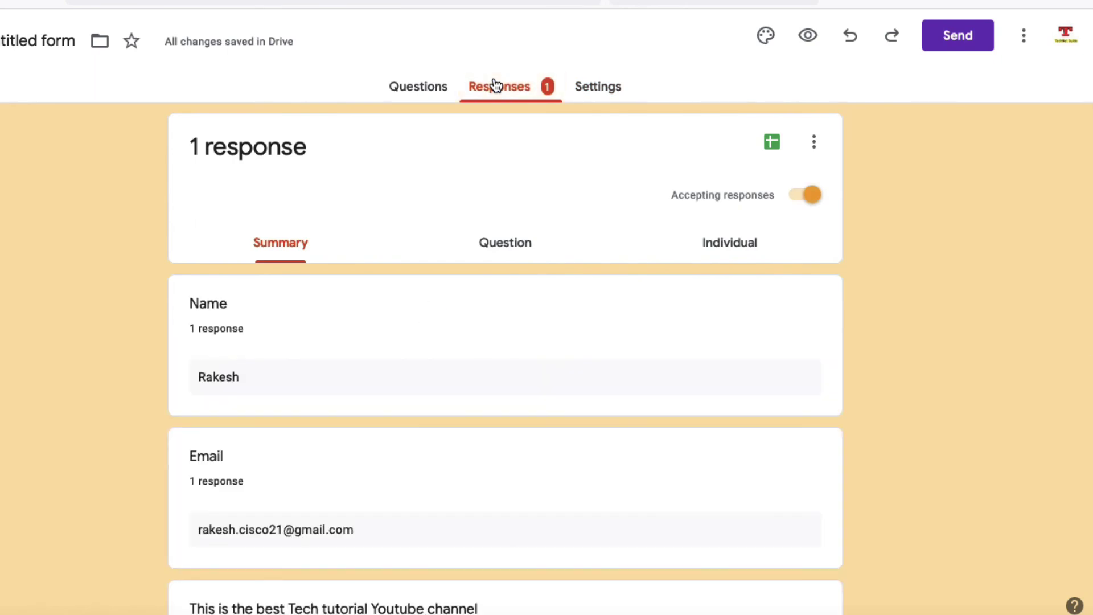